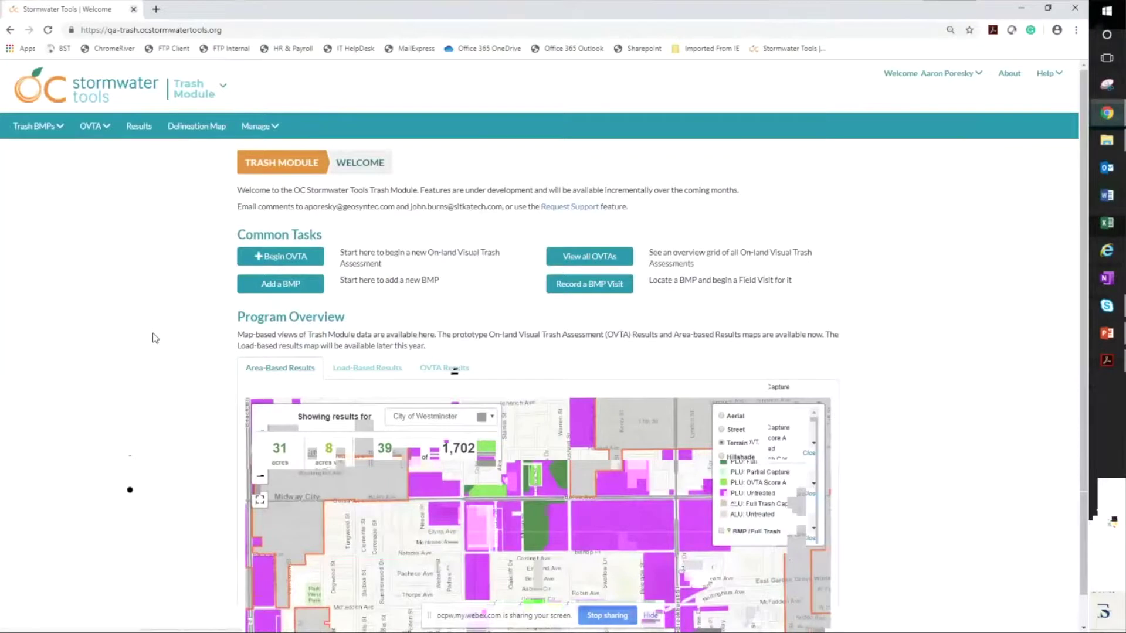
Step: Begin a new On-land Visual Trash Assessment (OVTA) and proceed past its instructions
left_click(293, 262)
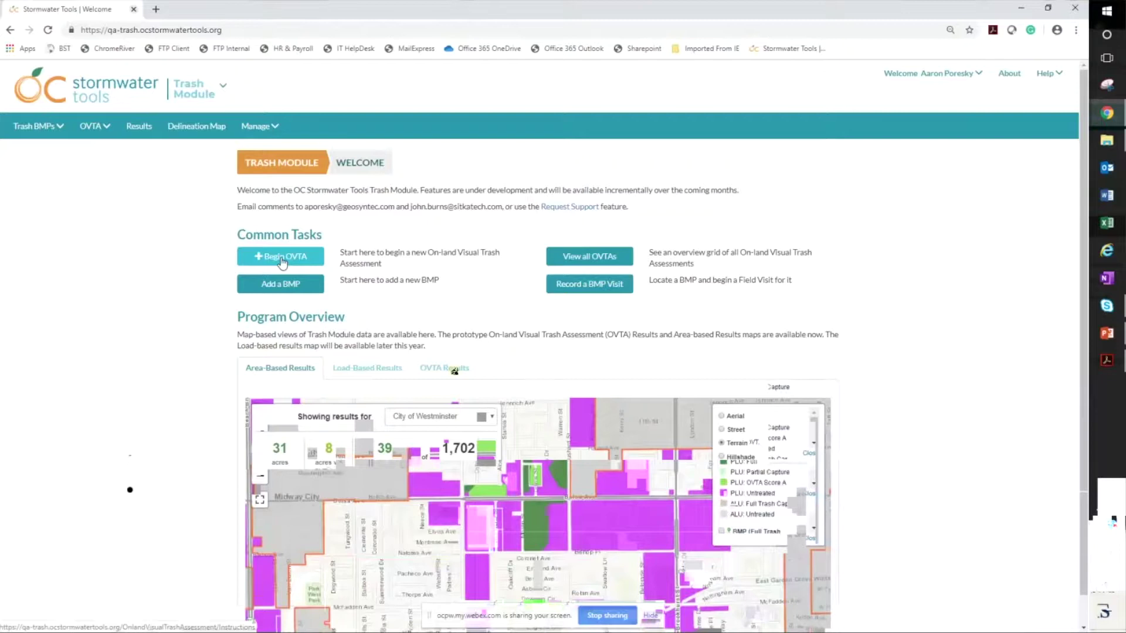
left_click(282, 262)
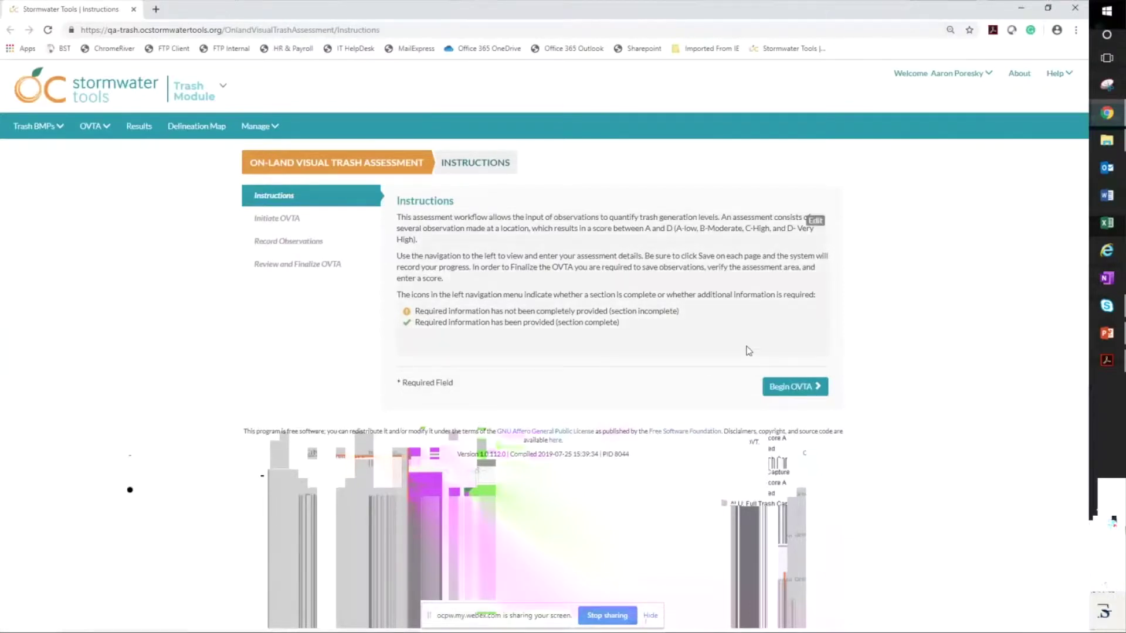
left_click(788, 387)
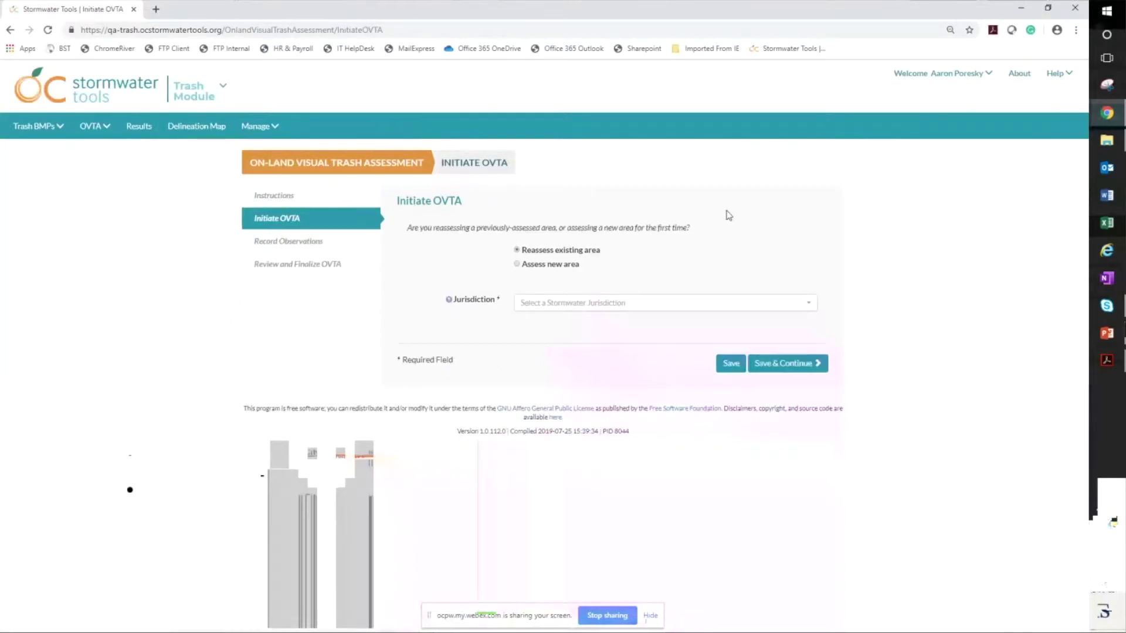
Step: Initiate the OVTA for a new area in the City of Dana Point jurisdiction, then save and continue to the observations
left_click(542, 270)
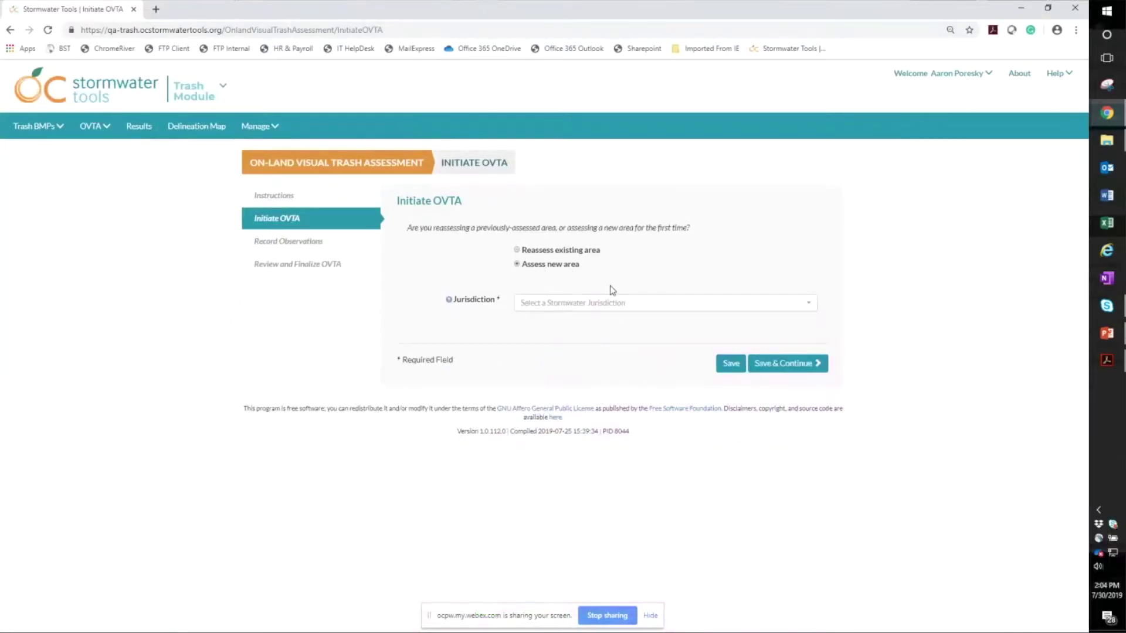
left_click(600, 308)
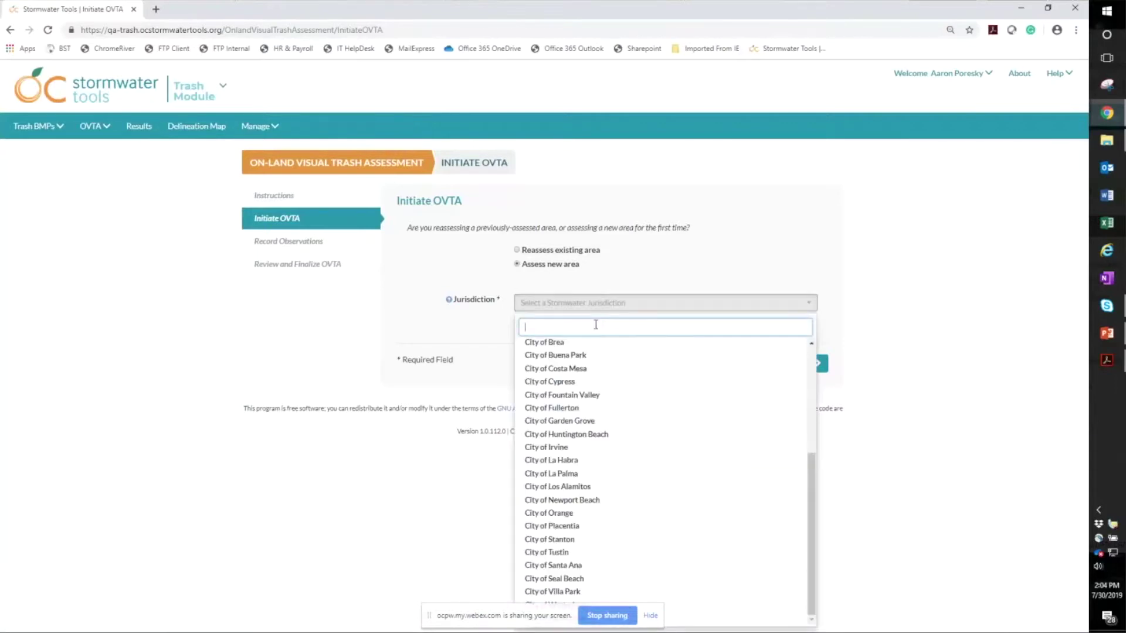
type("da")
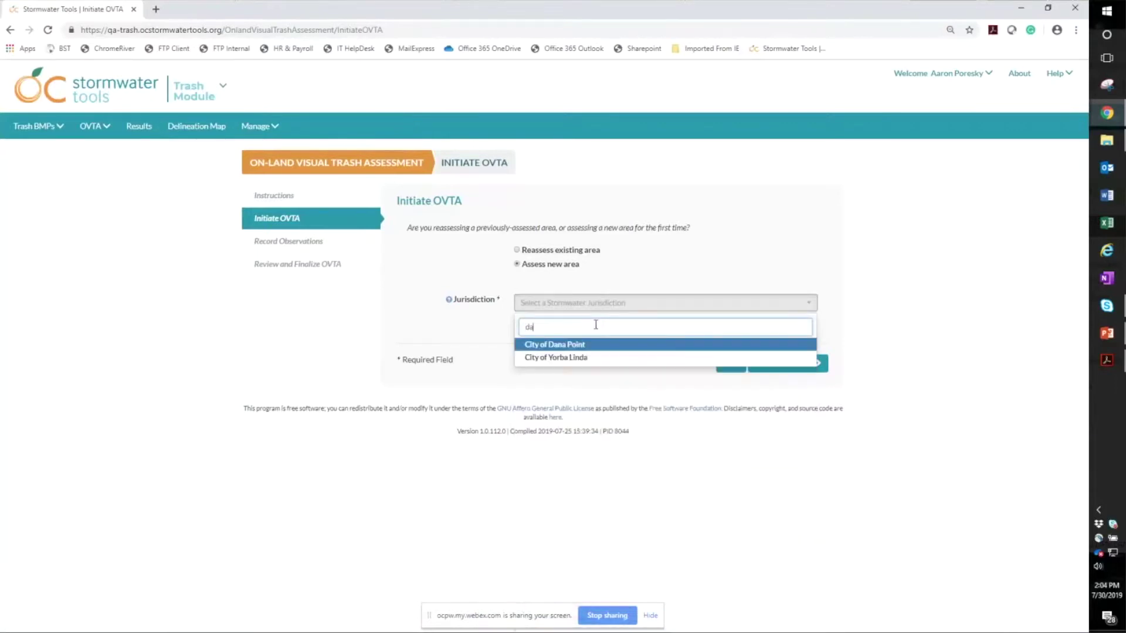
left_click(565, 346)
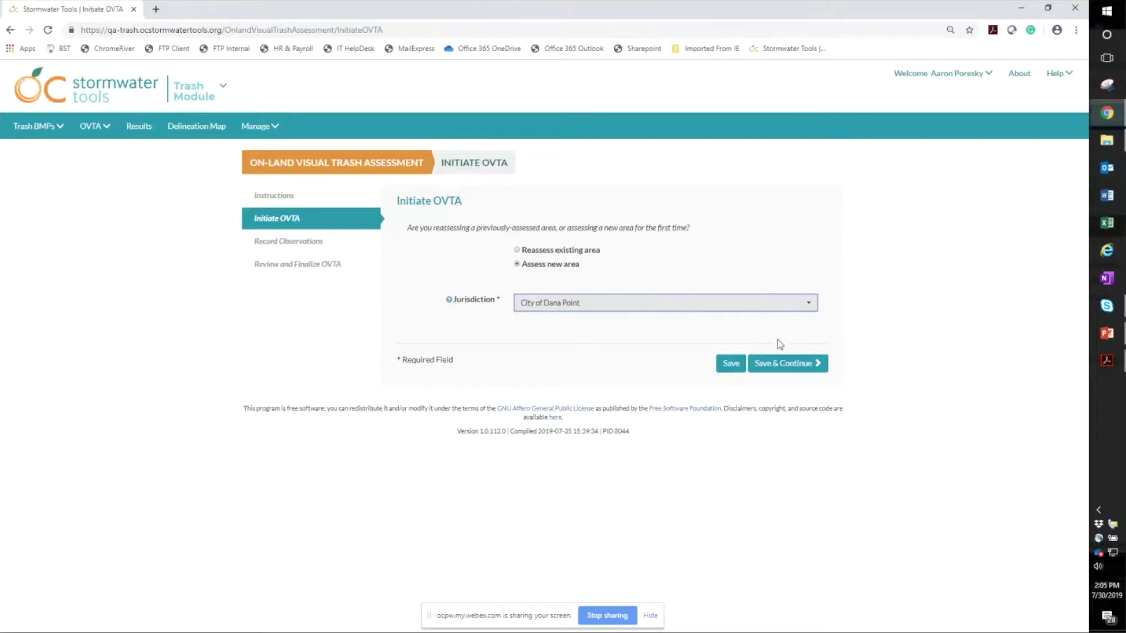
left_click(798, 365)
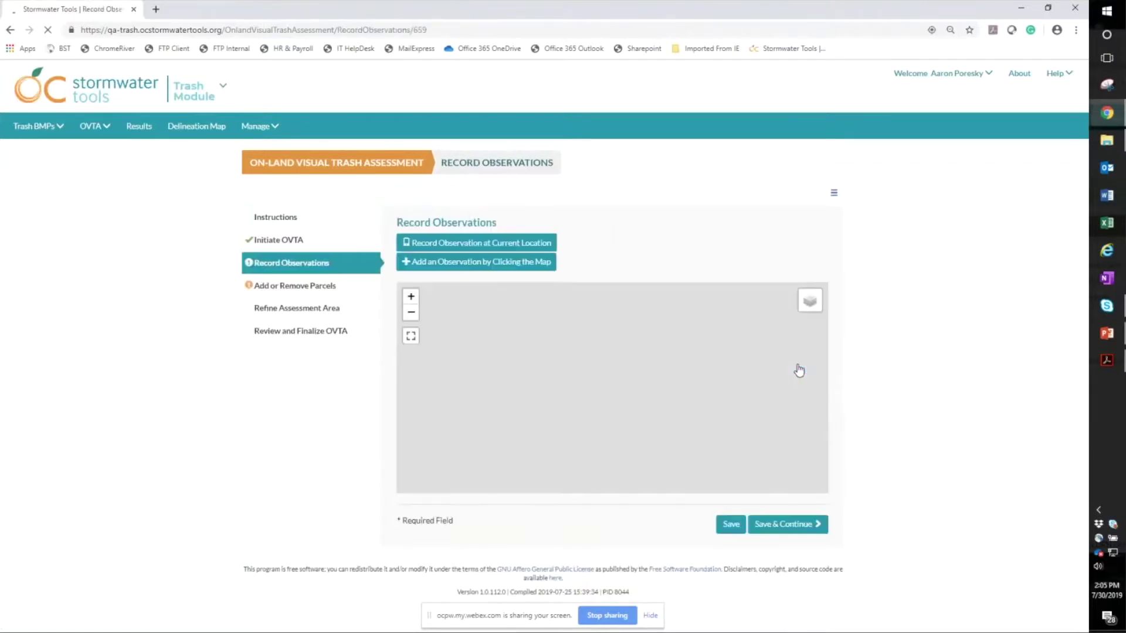
Step: Add an observation on the map at the driveway bend southeast of the Dana Hills High School building
scroll(588, 370, "up", 3)
left_click_drag(585, 388, 644, 350)
scroll(603, 373, "up", 3)
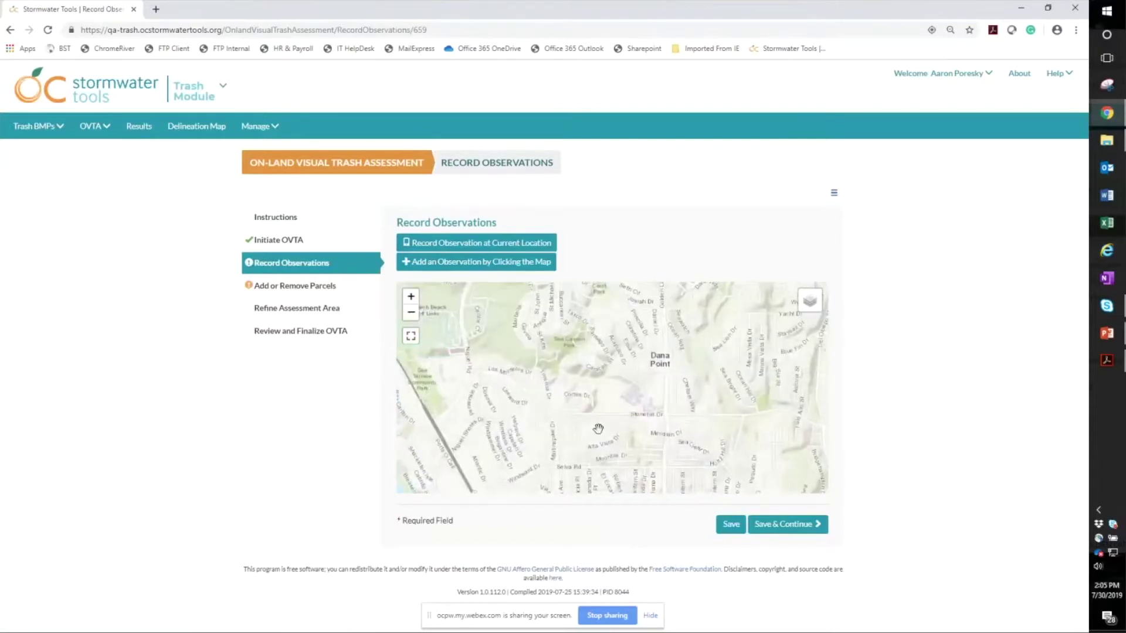
left_click_drag(603, 377, 551, 343)
scroll(552, 342, "down", 2)
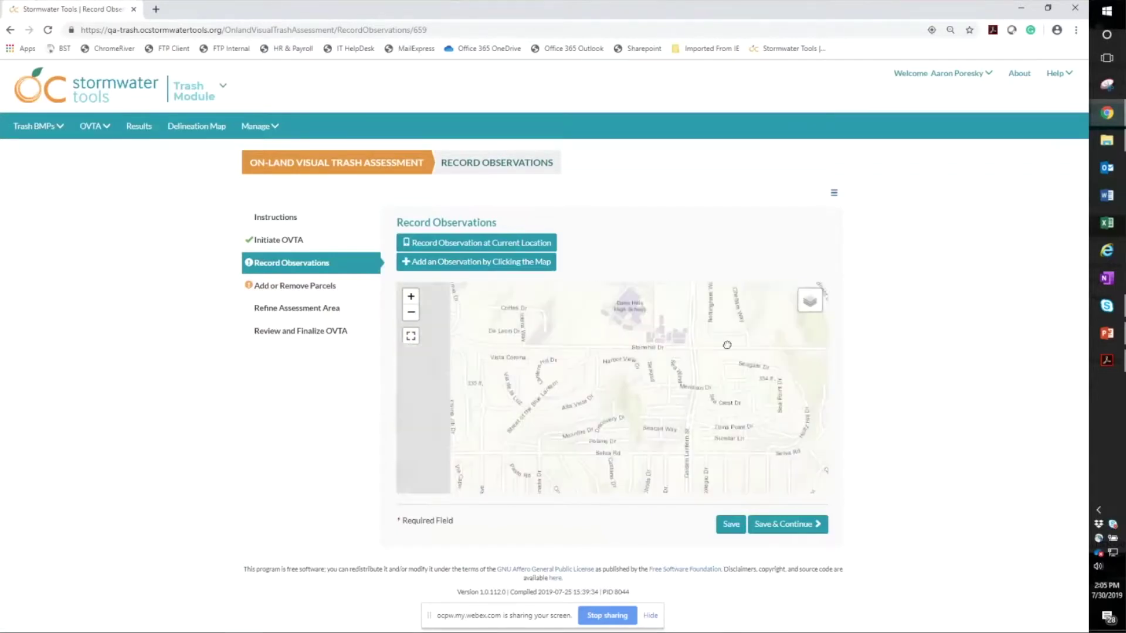
left_click_drag(635, 359, 650, 362)
scroll(649, 363, "up", 3)
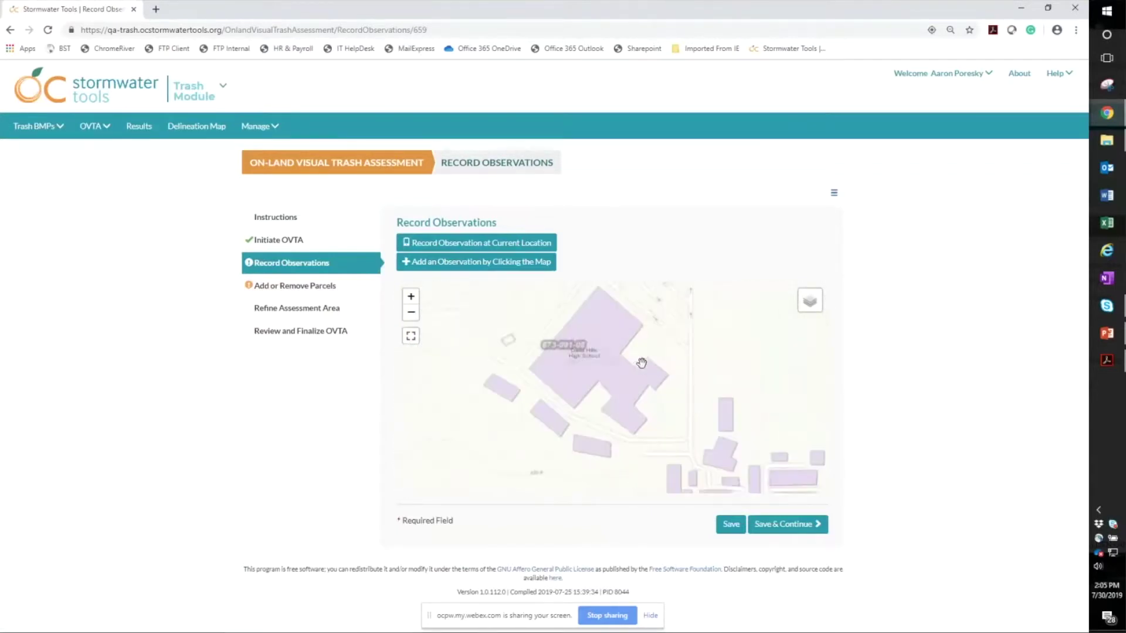
scroll(610, 368, "down", 1)
left_click_drag(628, 372, 663, 391)
scroll(665, 391, "up", 1)
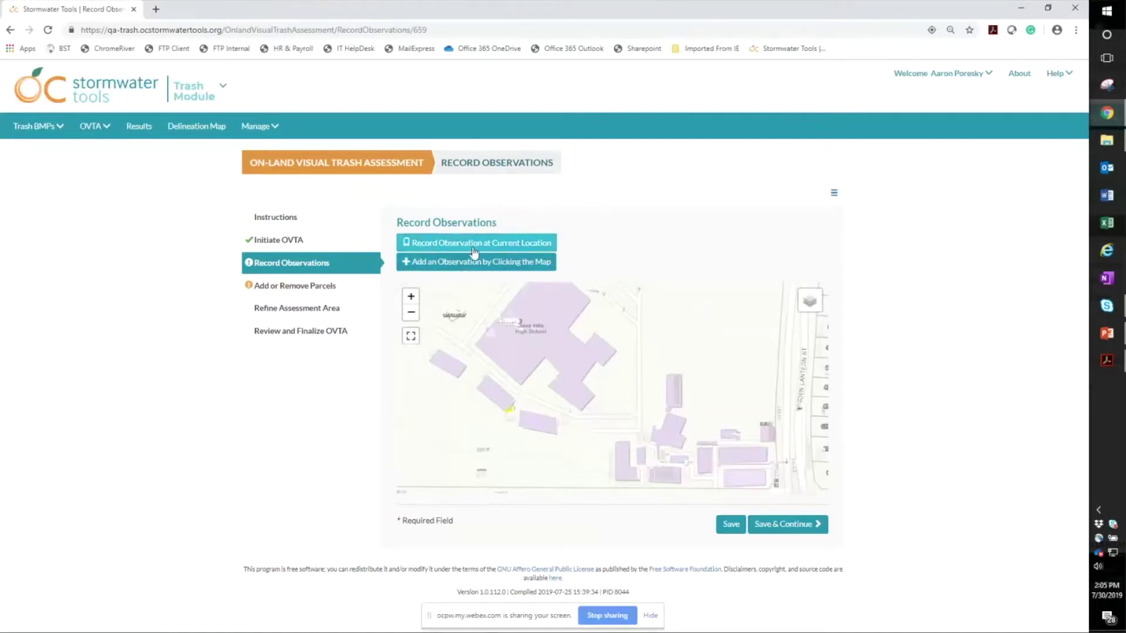
left_click(479, 269)
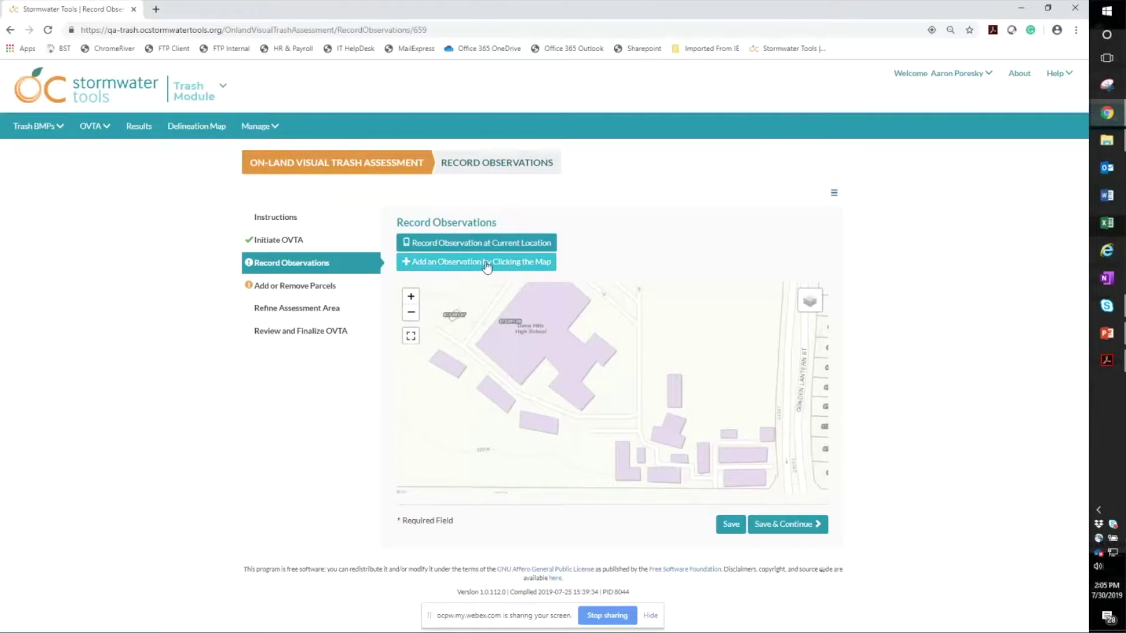
left_click(486, 267)
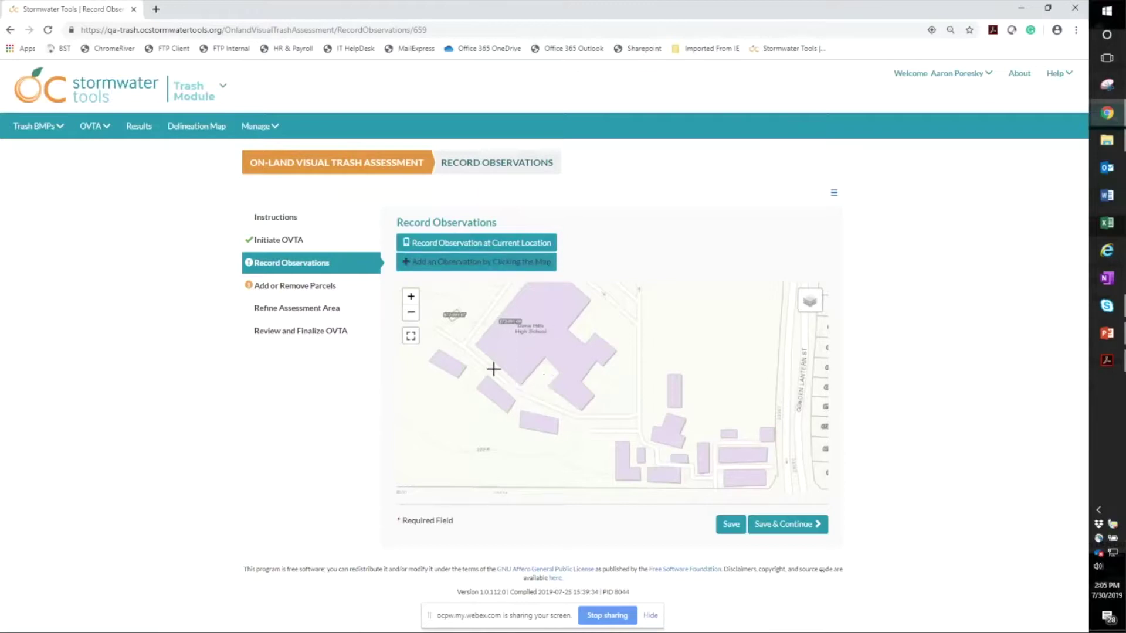
left_click(632, 411)
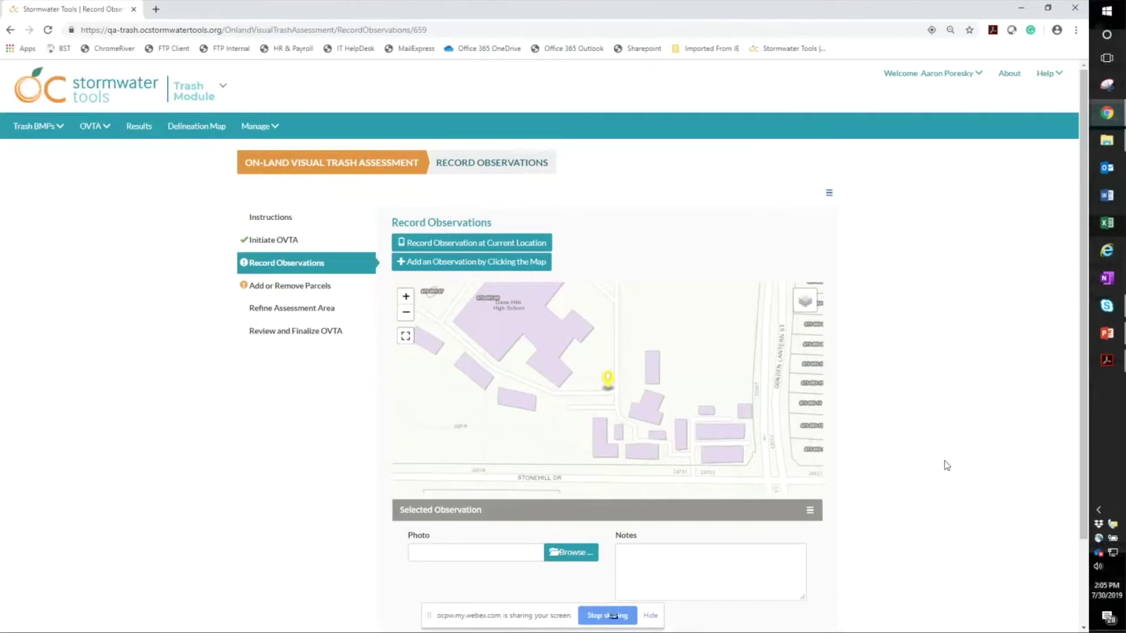
Step: Attach a photo from a subfolder of the Pictures folder to the selected observation
scroll(938, 466, "down", 2)
left_click(680, 482)
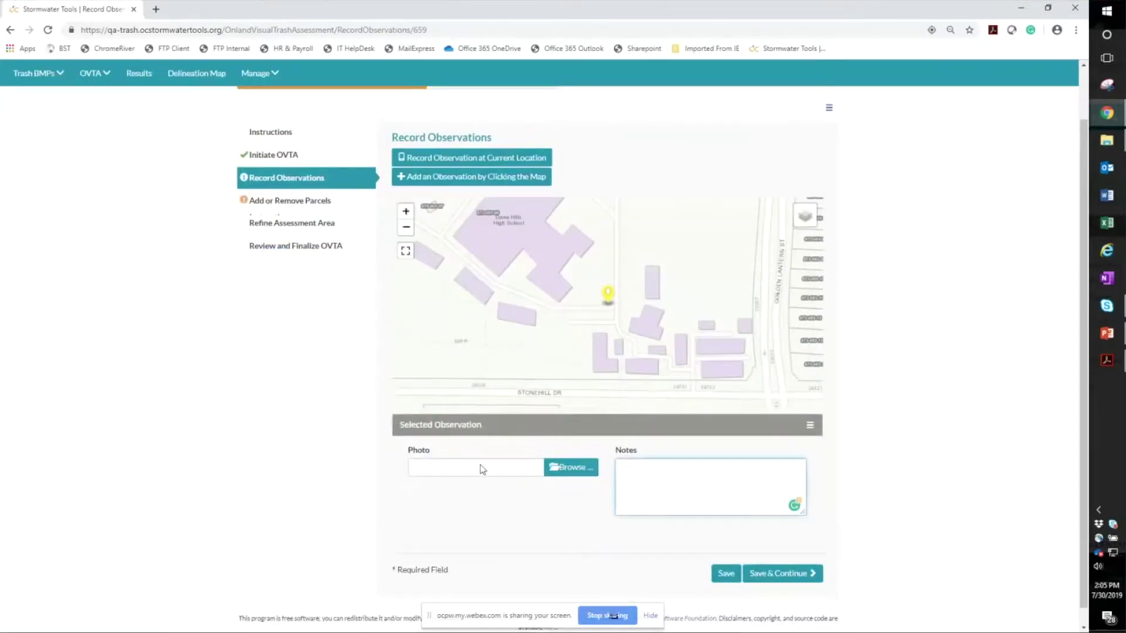
left_click(479, 472)
left_click(578, 473)
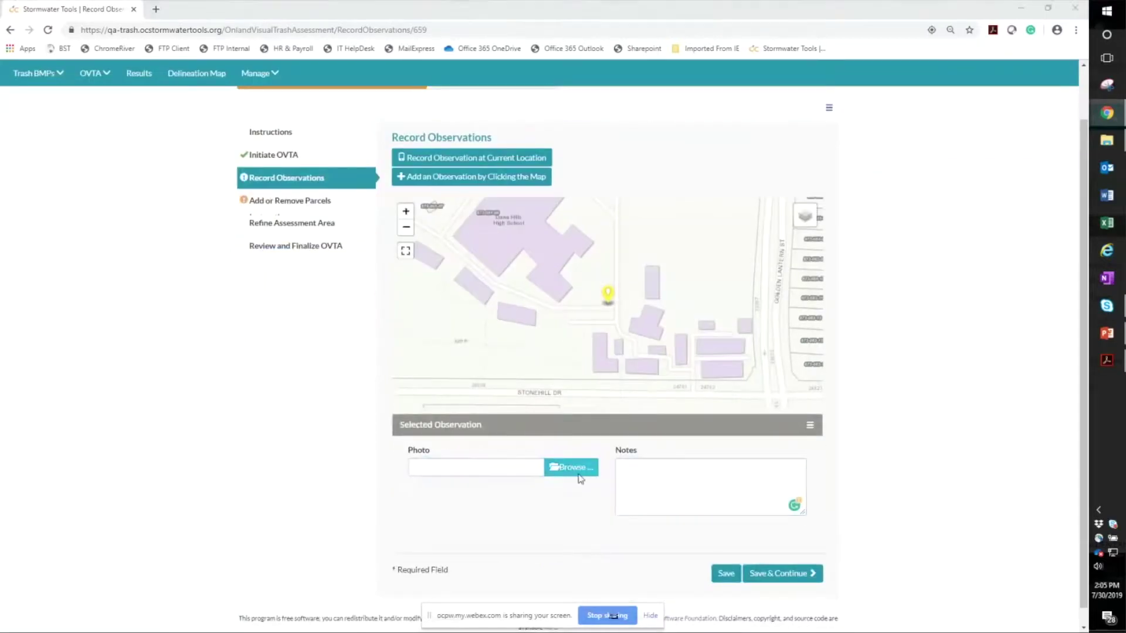
left_click_drag(205, 173, 205, 70)
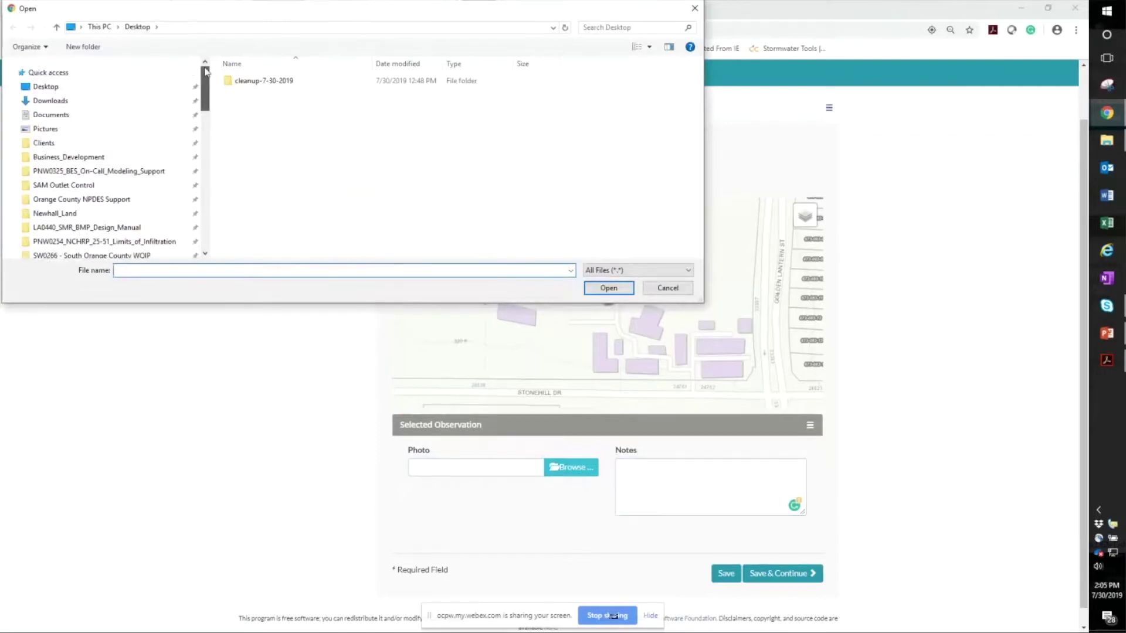
left_click(103, 128)
scroll(102, 158, "down", 10)
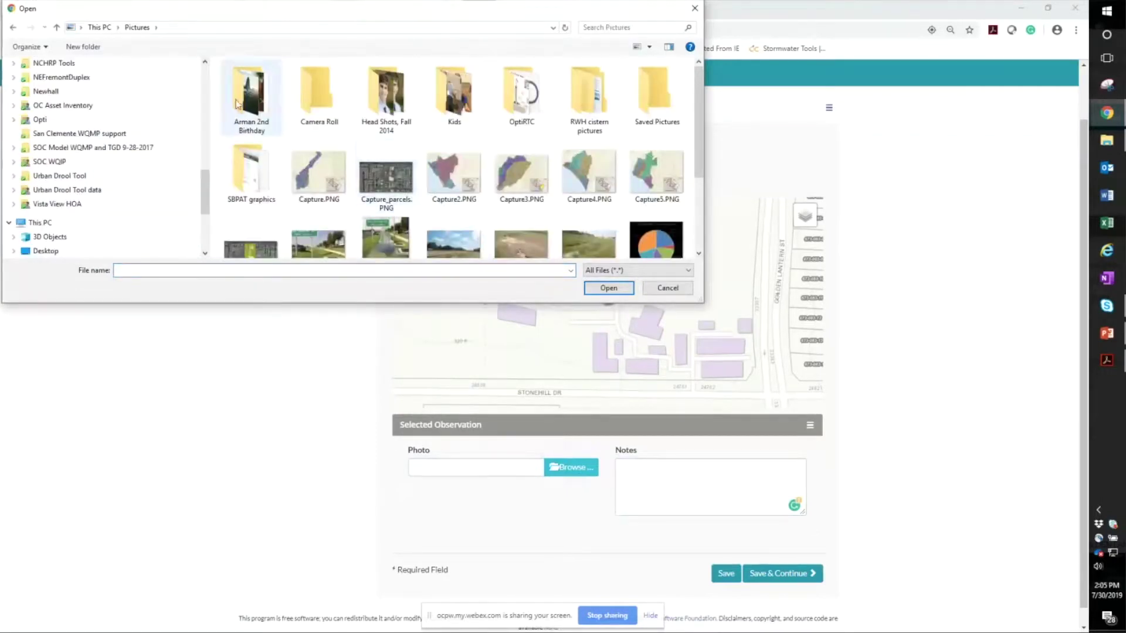
double_click(262, 107)
double_click(251, 172)
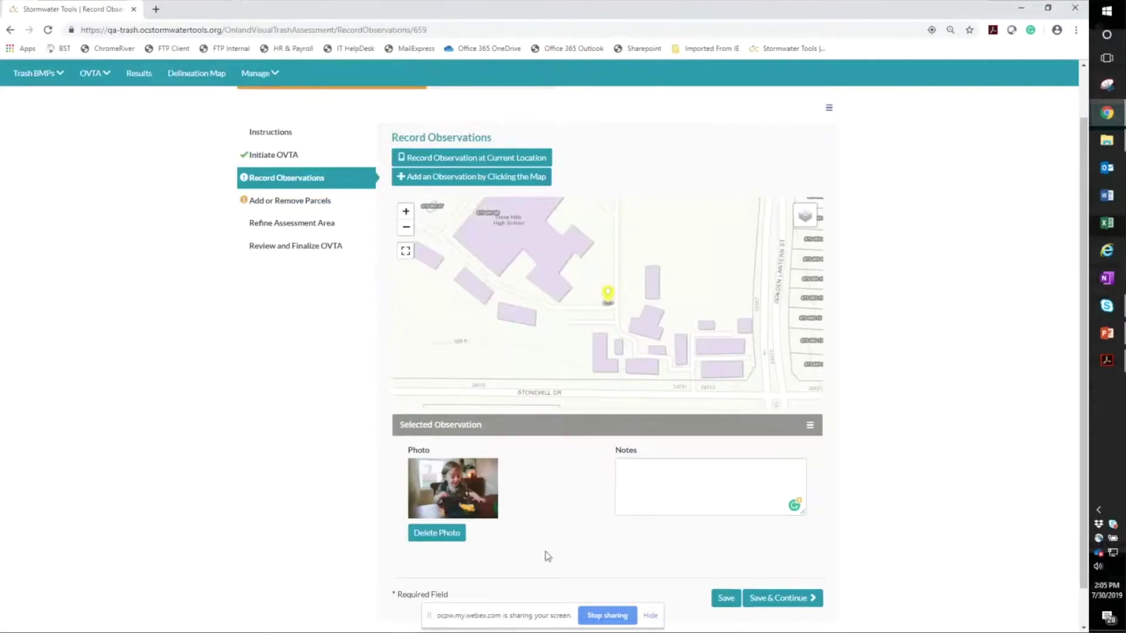
left_click(780, 597)
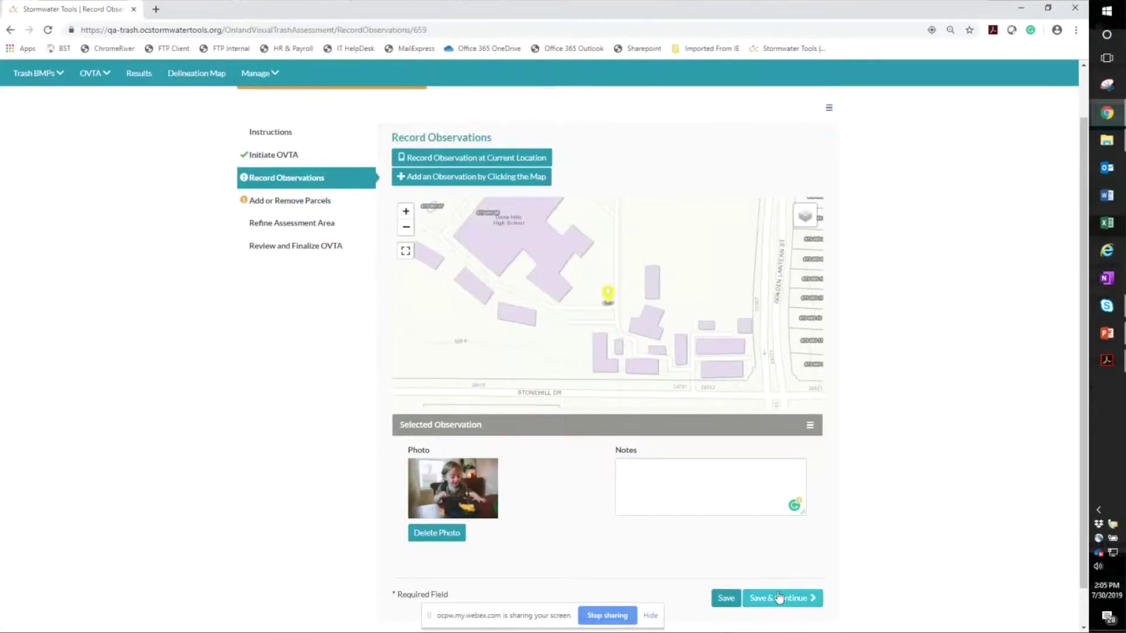
Step: Add five more observations around the southwest, northwest and northeast sides of the school building, then save and continue to the parcels
left_click(450, 178)
left_click(470, 259)
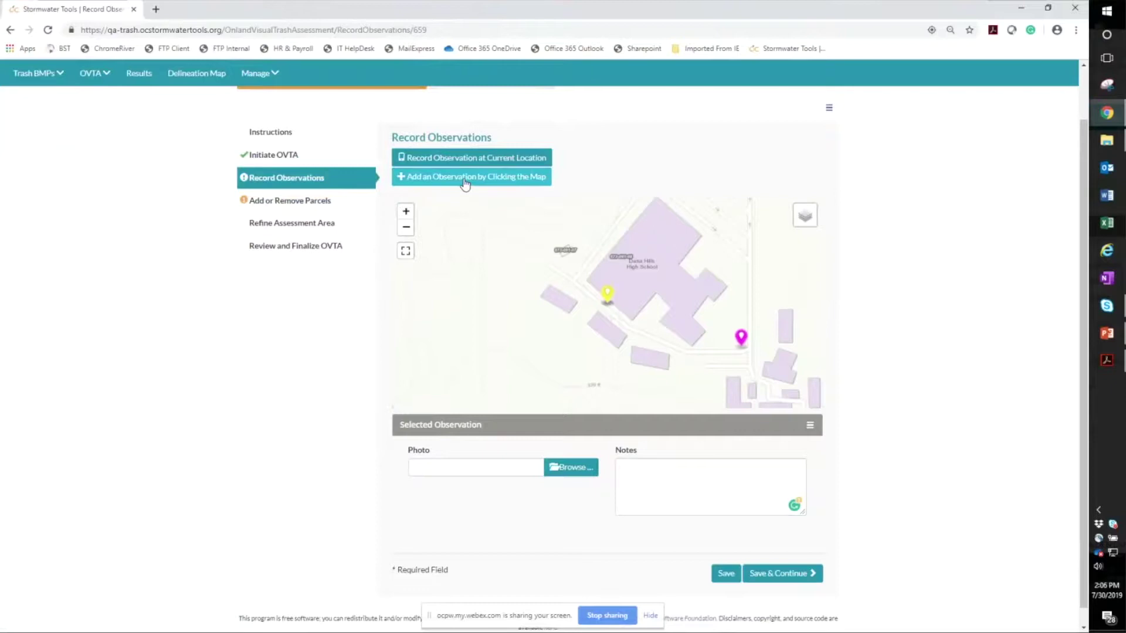
left_click(465, 184)
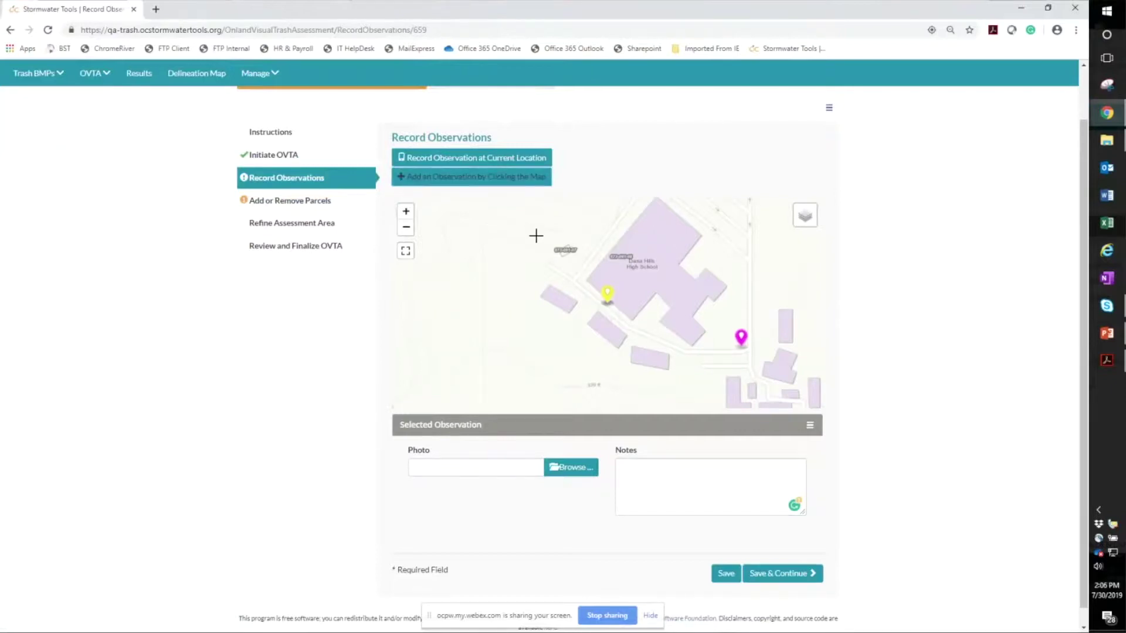
left_click(612, 230)
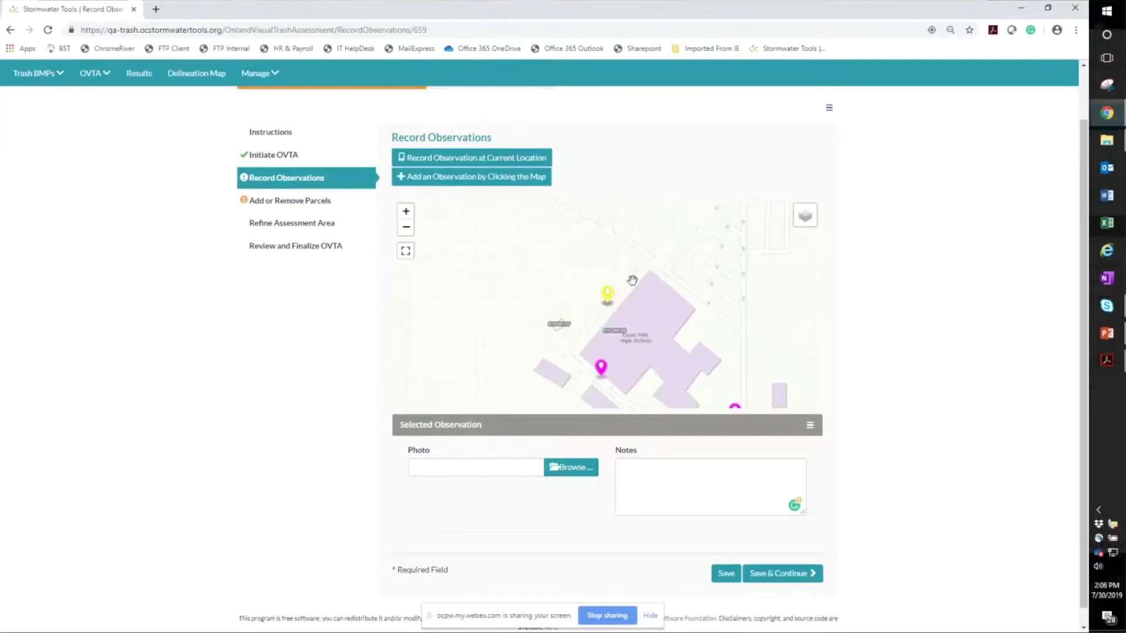
left_click(474, 177)
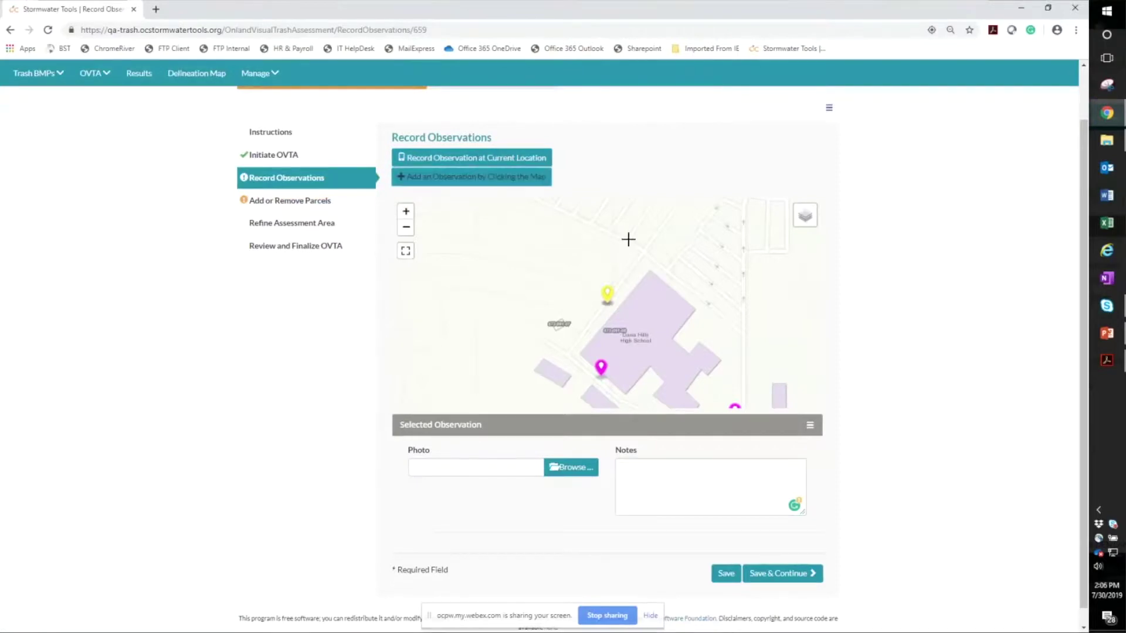
left_click(656, 253)
left_click(503, 178)
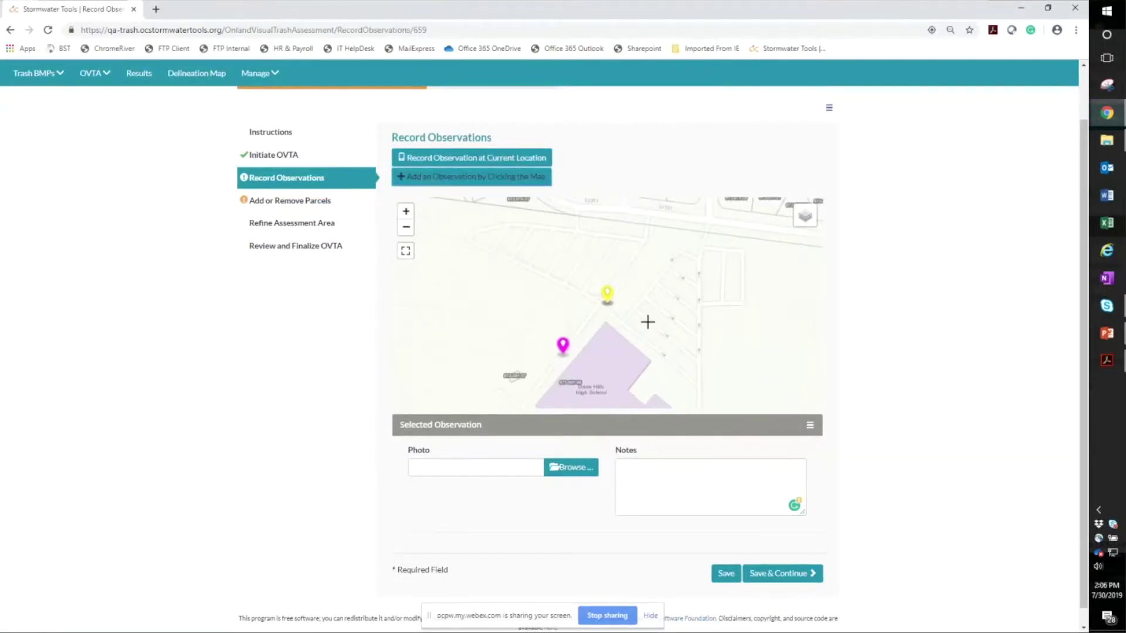
left_click(648, 323)
left_click(506, 178)
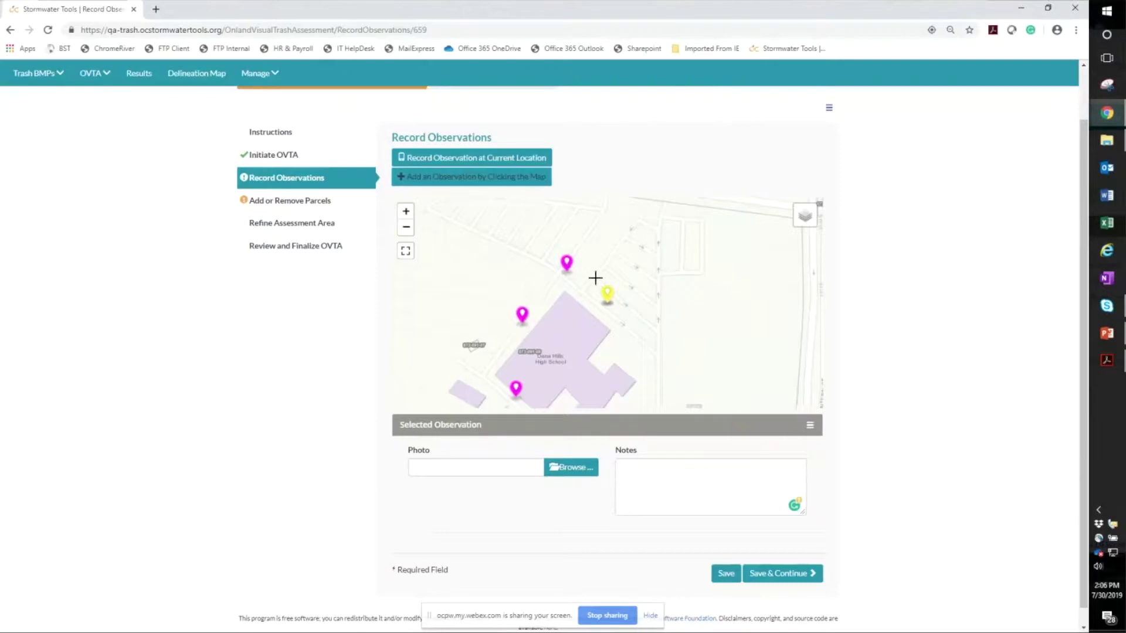
left_click(636, 326)
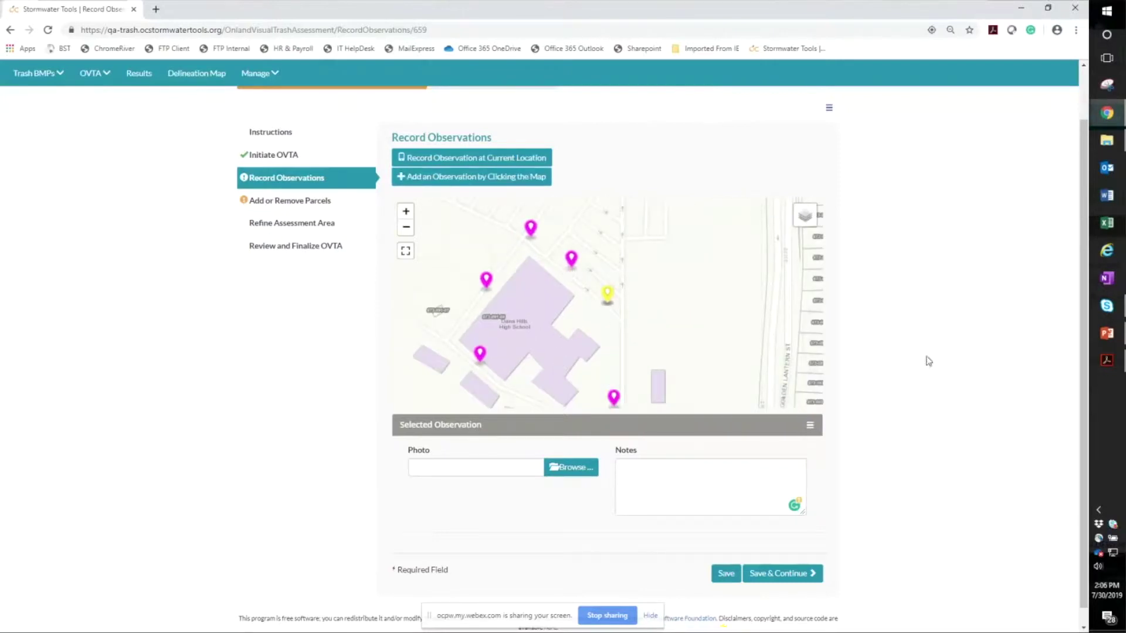
scroll(907, 425, "down", 1)
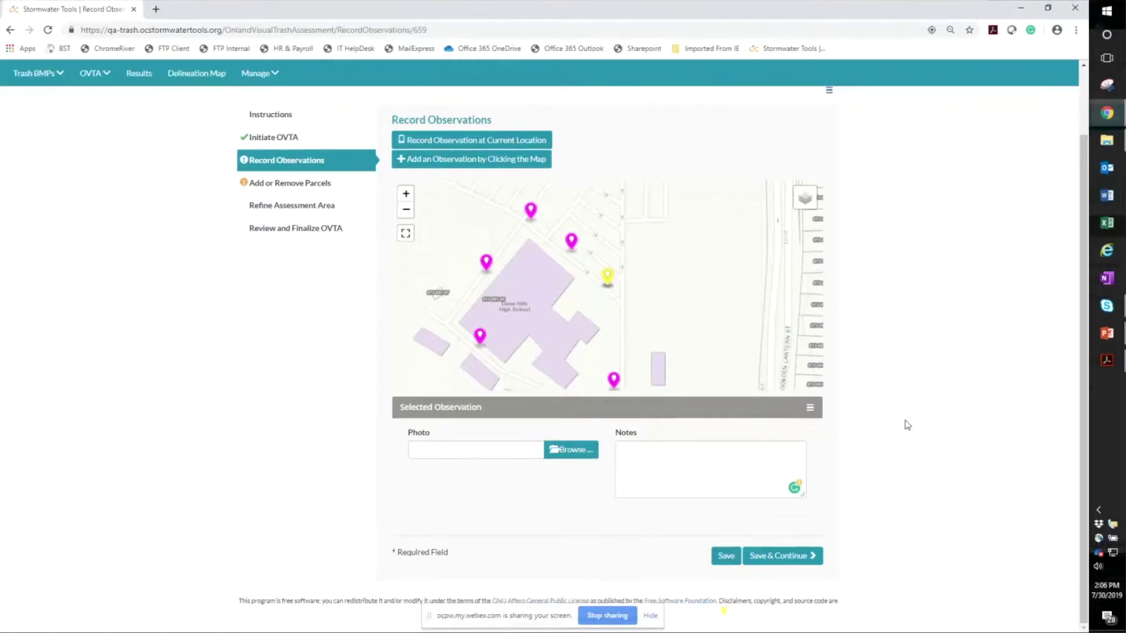
left_click(777, 559)
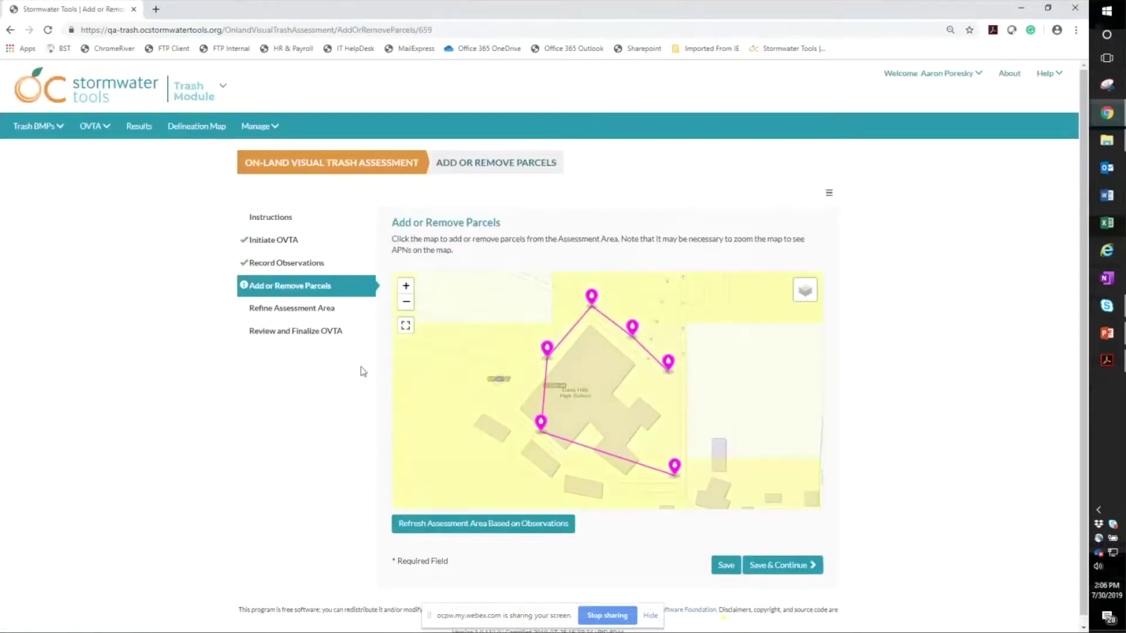
Step: Examine the highlighted assessment parcel around the observation points and its neighbouring parcels on the map
scroll(490, 404, "down", 2)
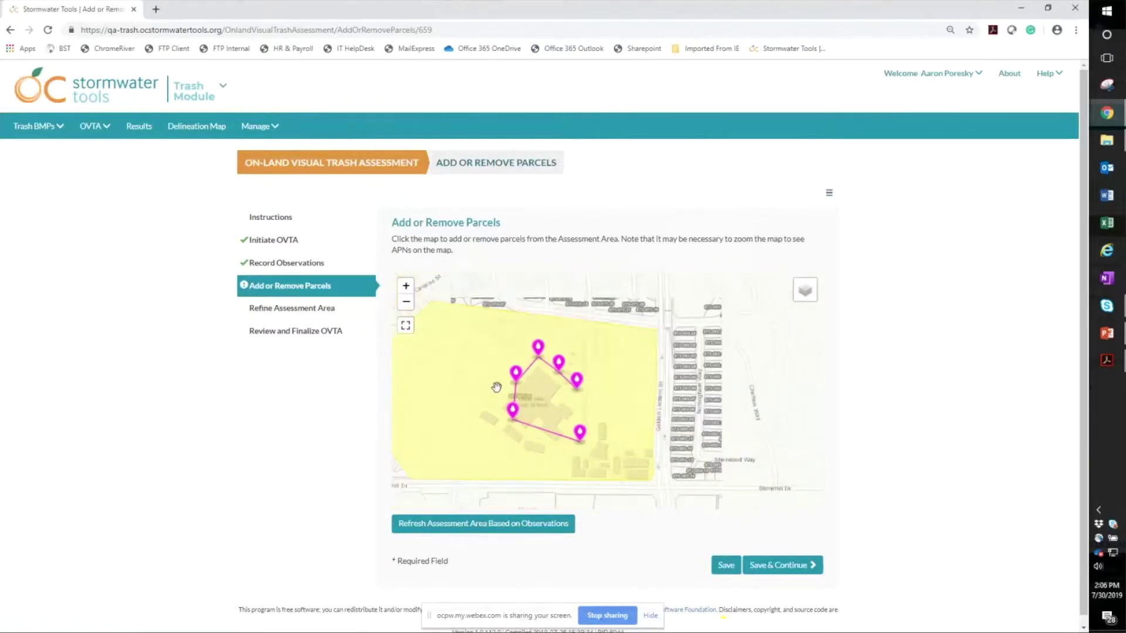
left_click_drag(482, 427, 526, 427)
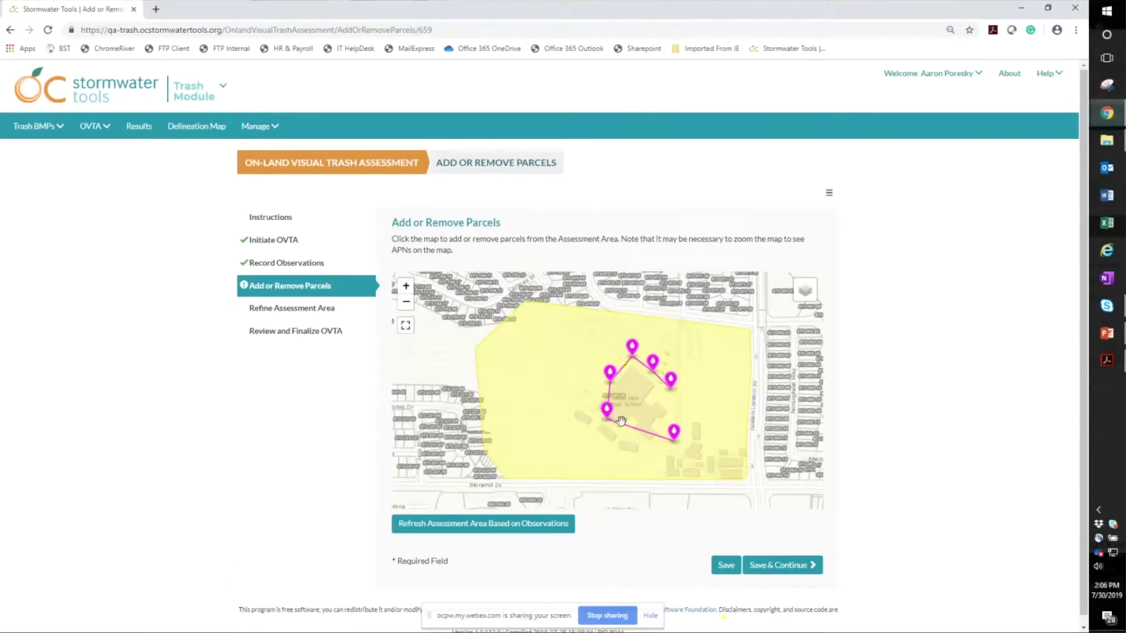
left_click_drag(711, 409, 705, 381)
left_click_drag(529, 384, 556, 416)
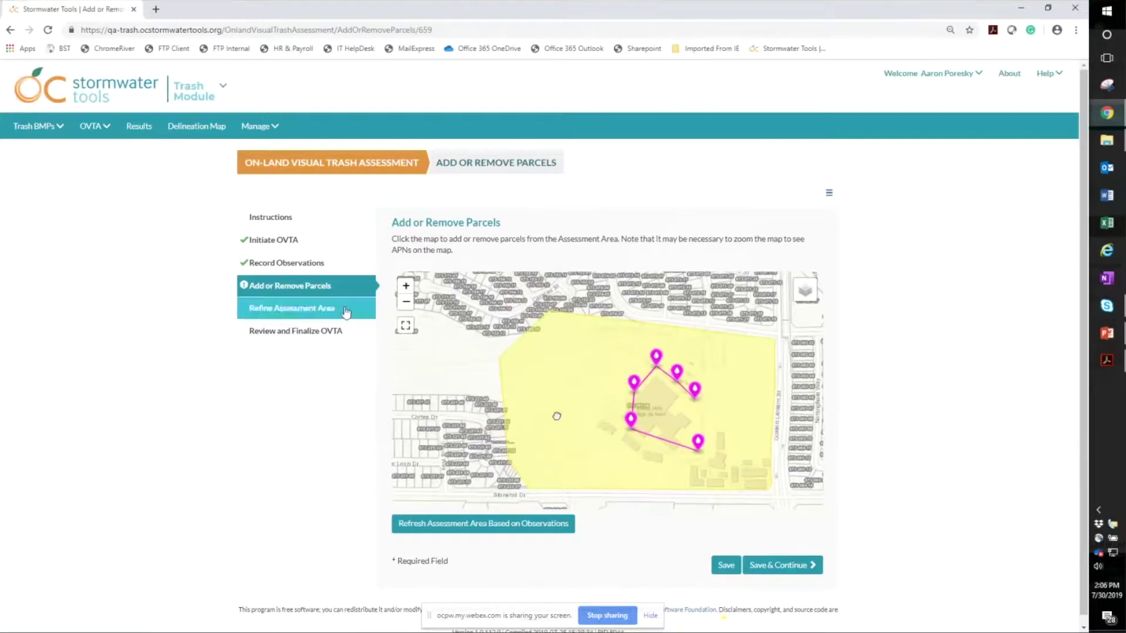
left_click_drag(556, 416, 538, 373)
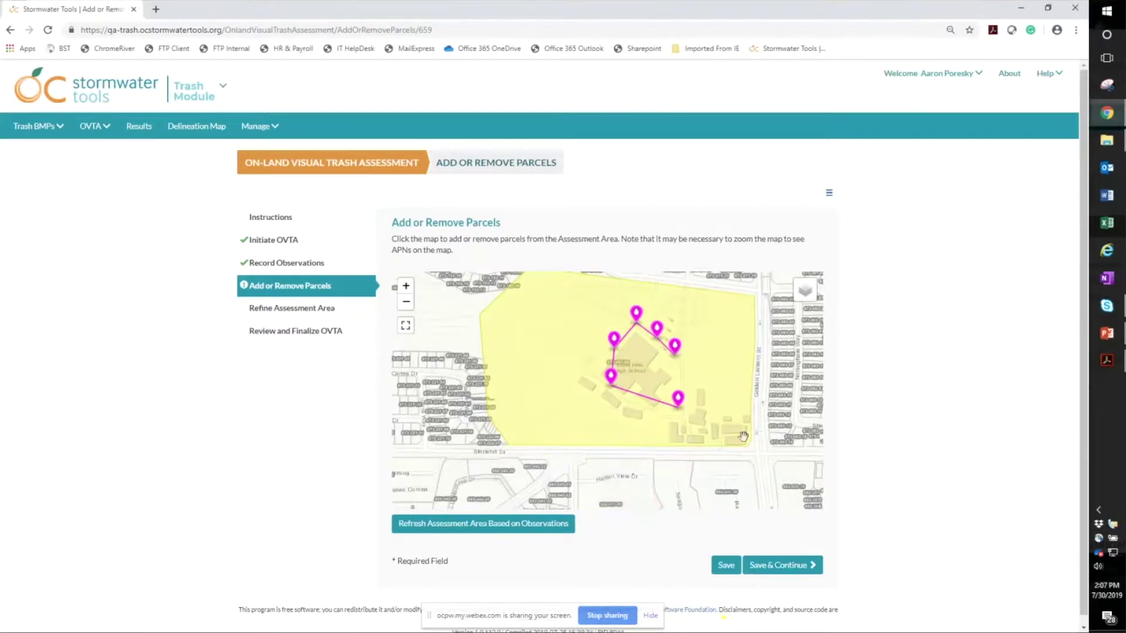
Step: Try adding the parcel across Stonehill Dr, south of the school, to the assessment area and remove it again
left_click(714, 477)
left_click(715, 475)
left_click_drag(689, 414, 697, 446)
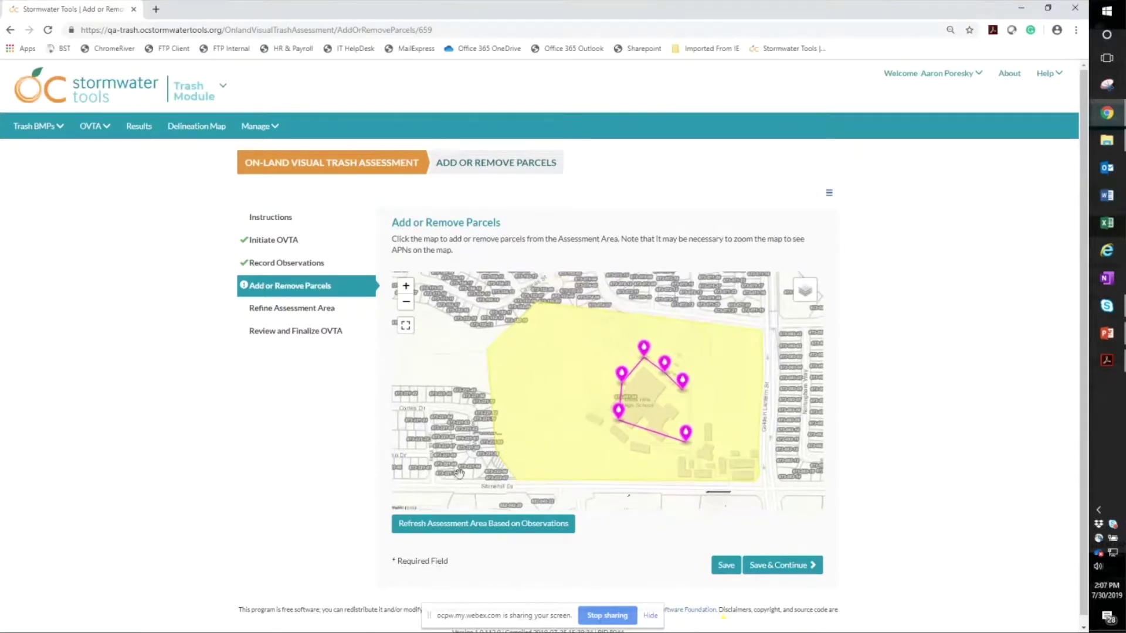
Step: Save the parcel selection and continue to refining the assessment area
left_click(771, 570)
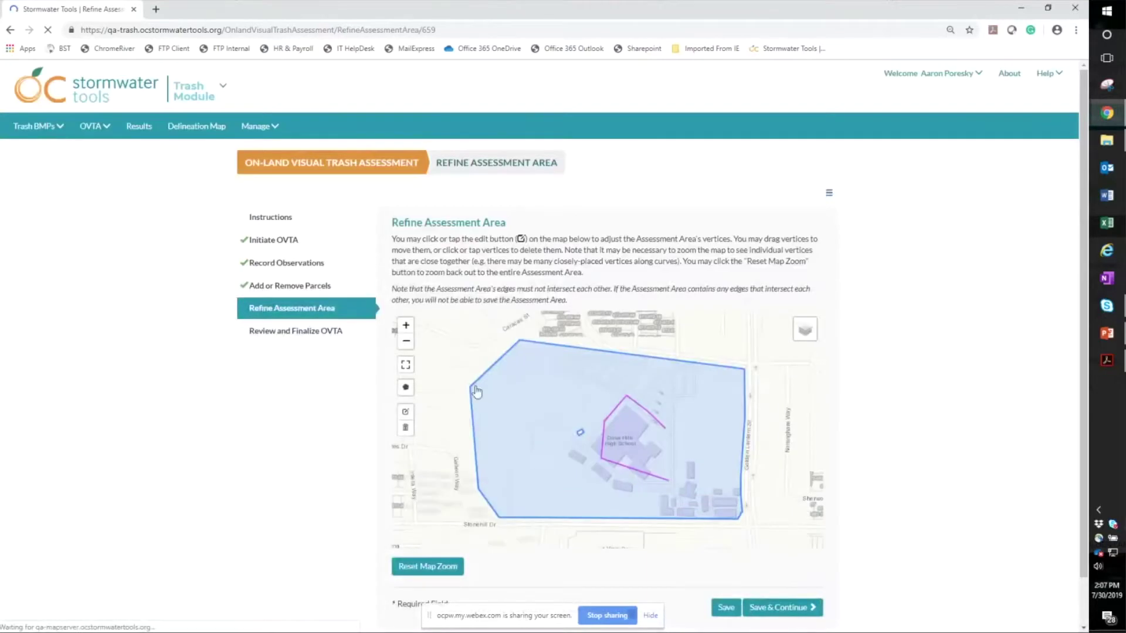
Step: Try to tighten the assessment area's north and west boundary around the school by moving three vertices inward and deleting the two western ones
left_click(405, 414)
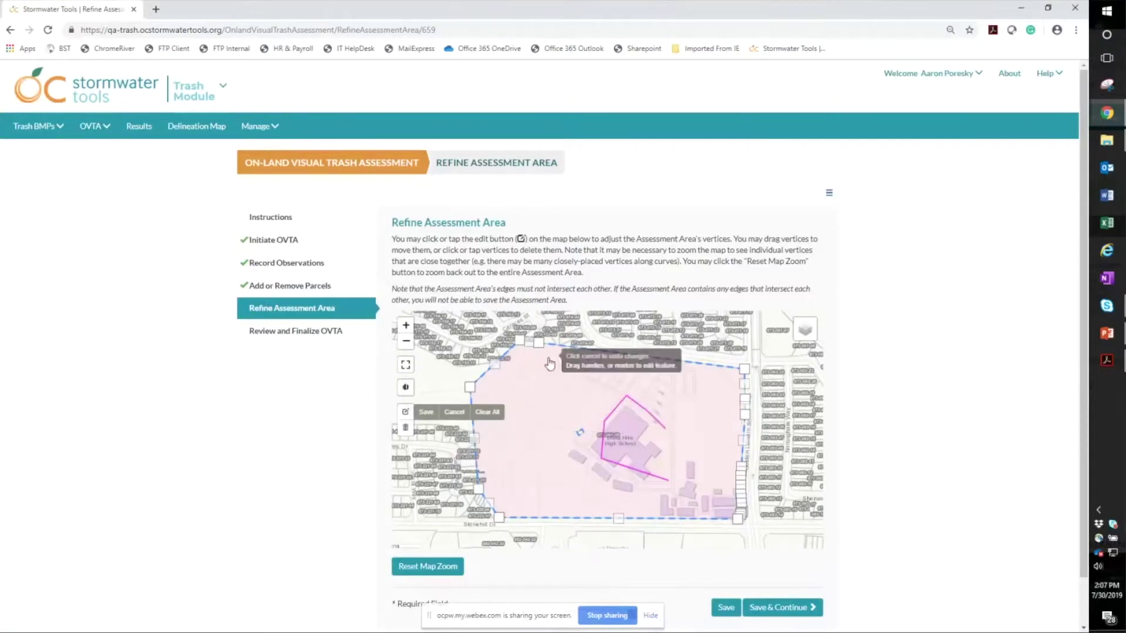
left_click_drag(538, 342, 614, 393)
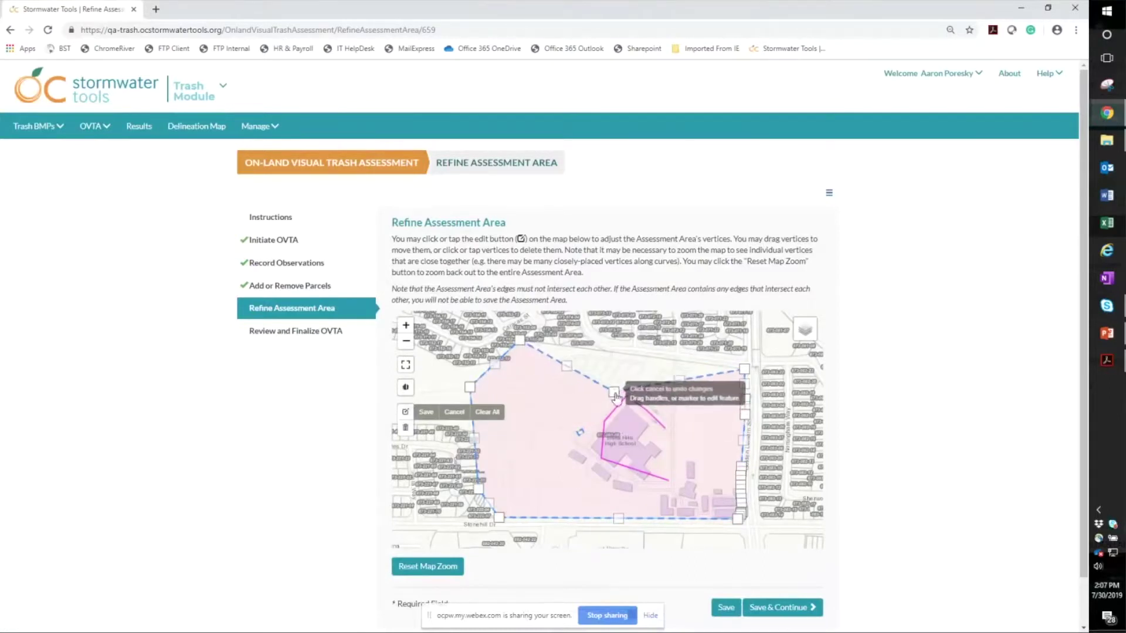
left_click_drag(520, 340, 582, 432)
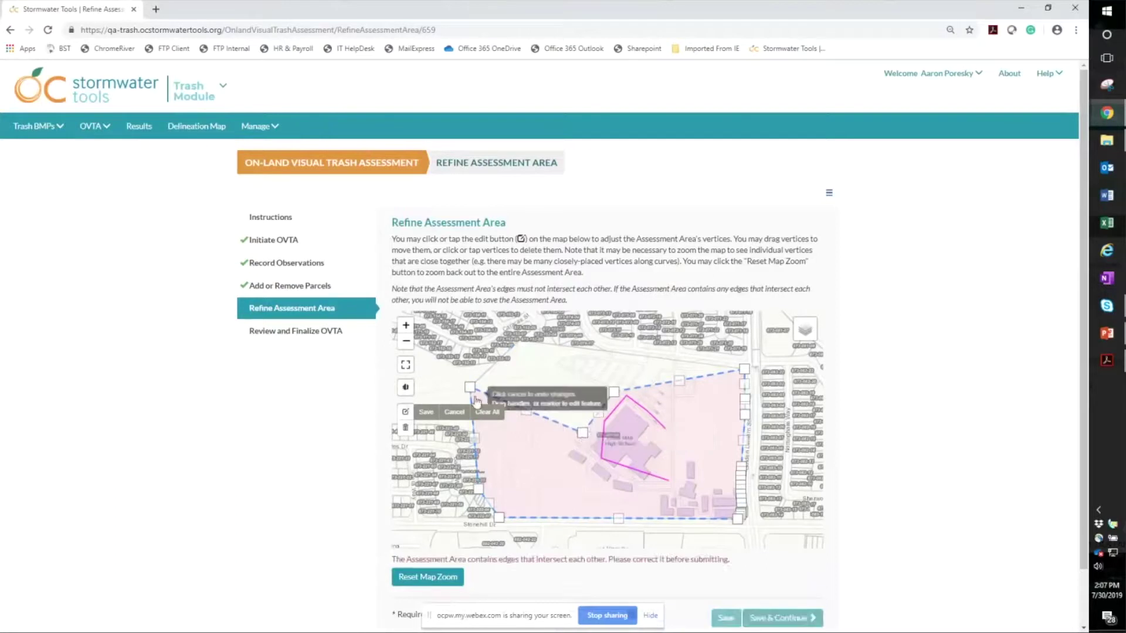
left_click(470, 388)
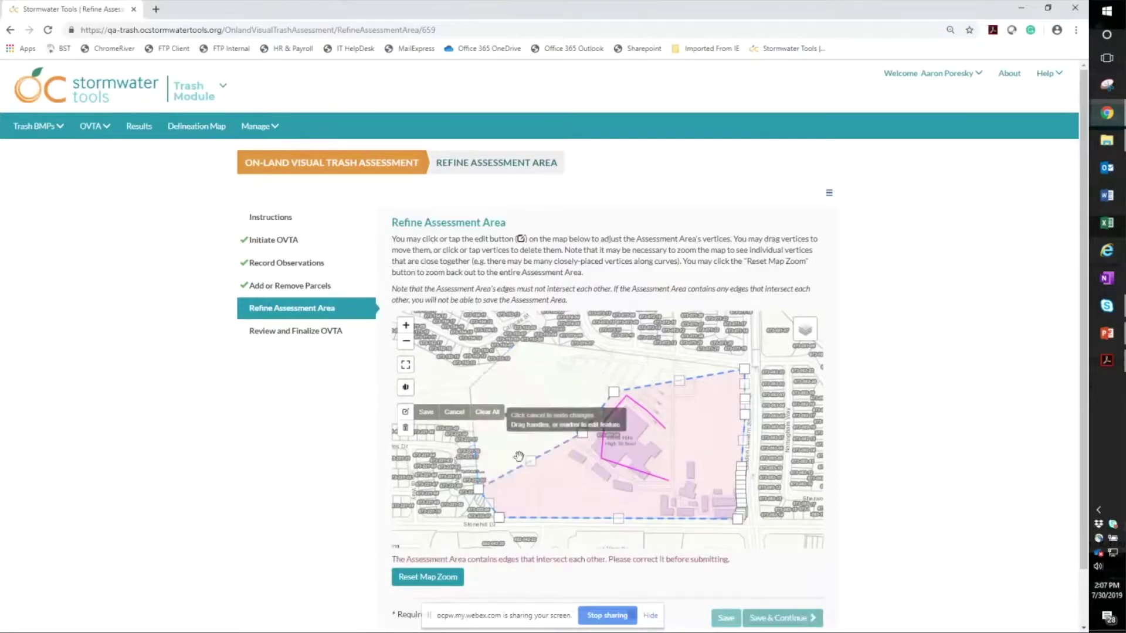
left_click(479, 491)
left_click_drag(498, 517, 594, 470)
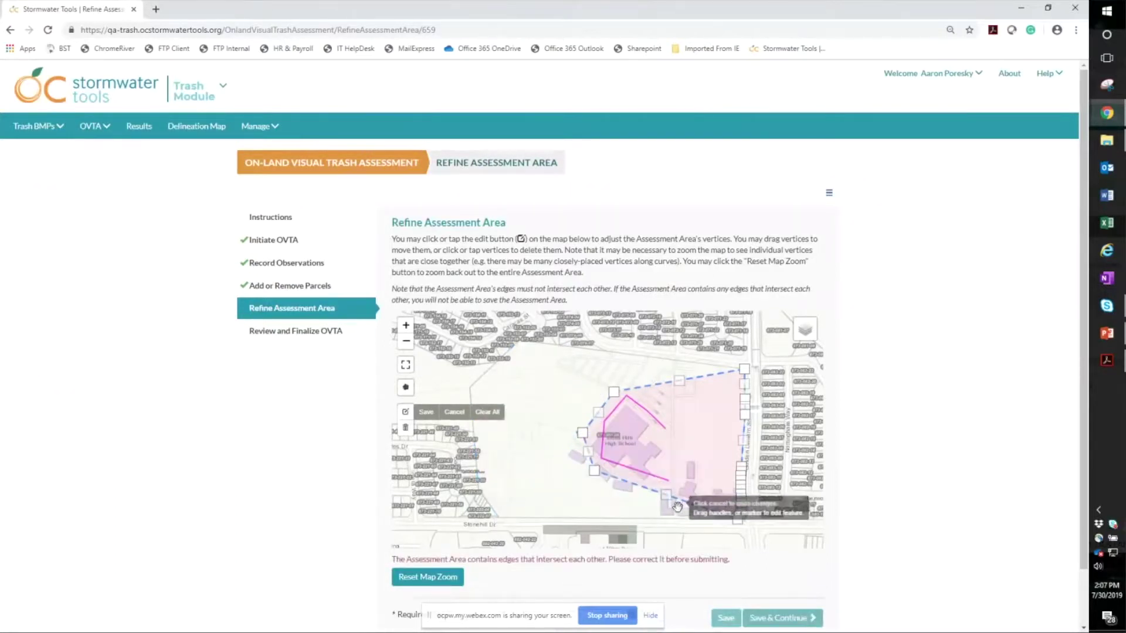
Step: Try to pull the southern boundary up below the school, delete the outer southeast and northeast corner vertices, and save the shape edits
left_click_drag(666, 494, 628, 486)
left_click(739, 520)
left_click(740, 510)
left_click(743, 372)
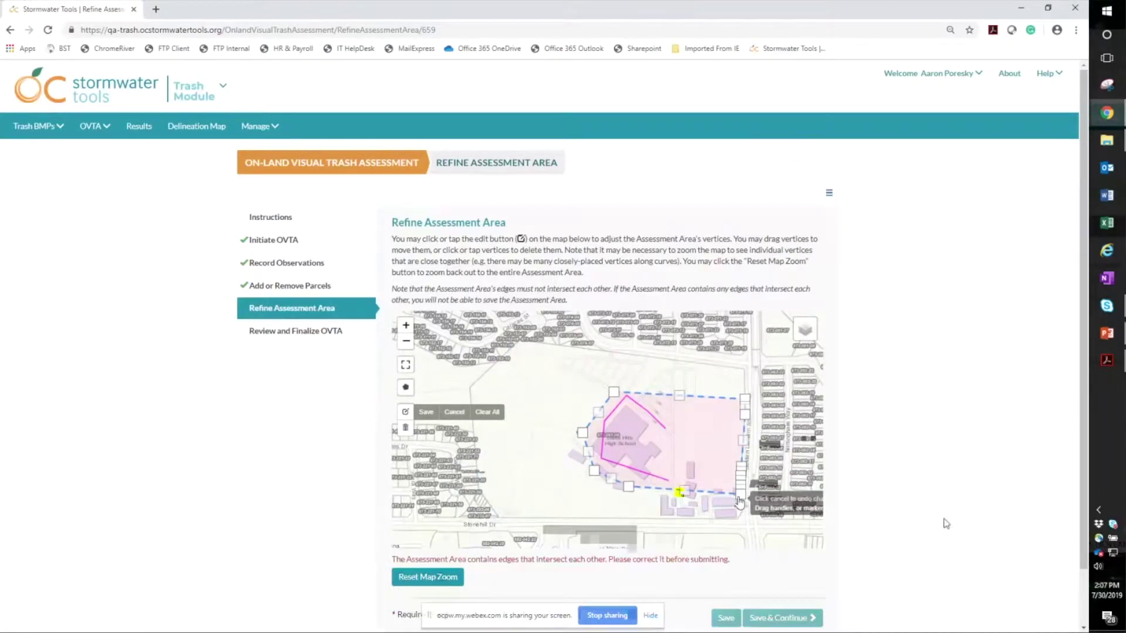
scroll(962, 467, "down", 1)
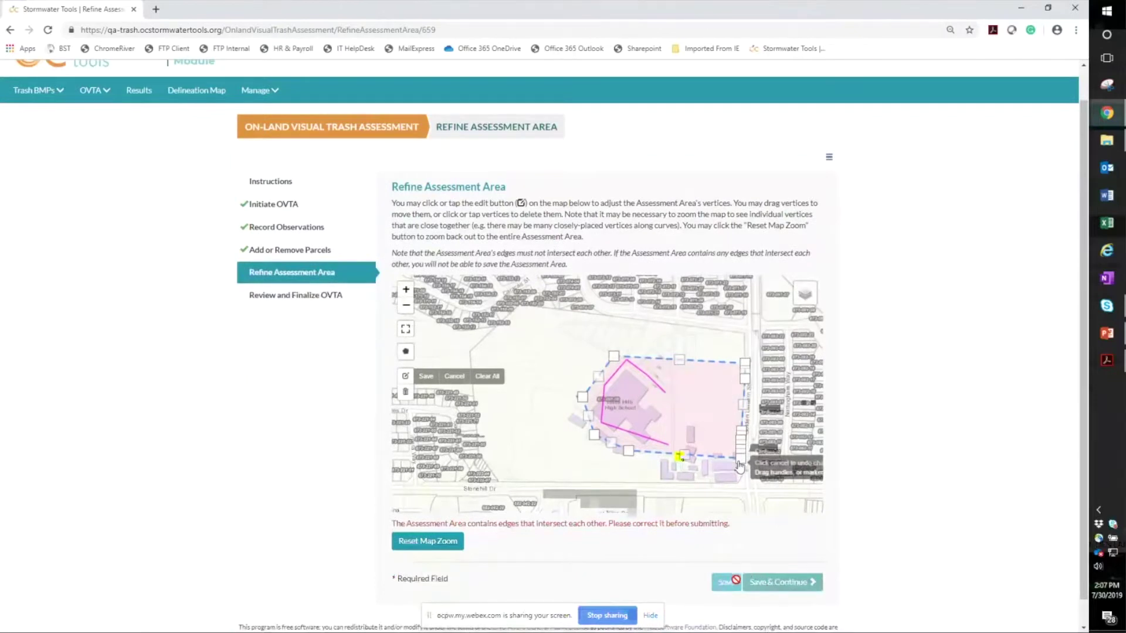
left_click(427, 378)
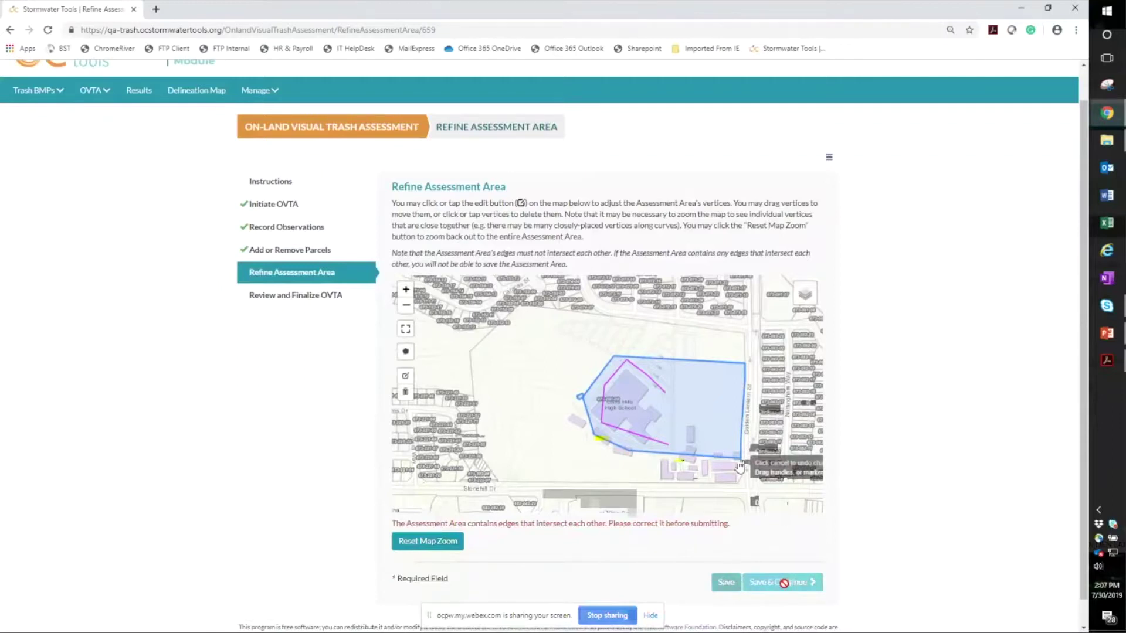
Step: Try to fix the intersecting edges by deleting the vertex just west of the school, and submit the refined area
left_click(407, 377)
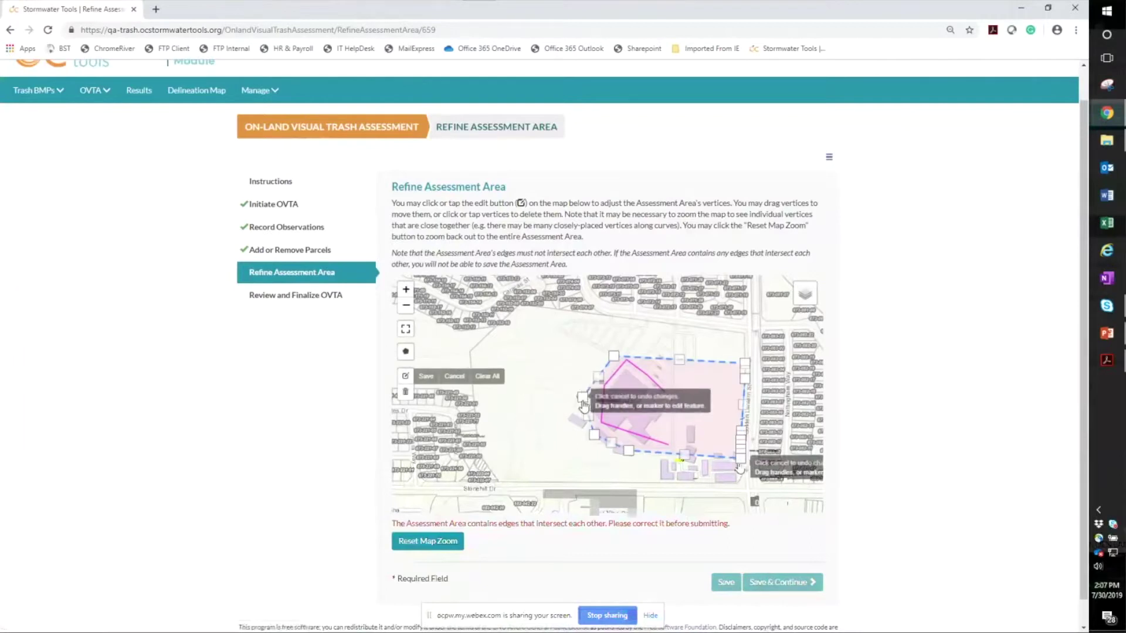
left_click(582, 400)
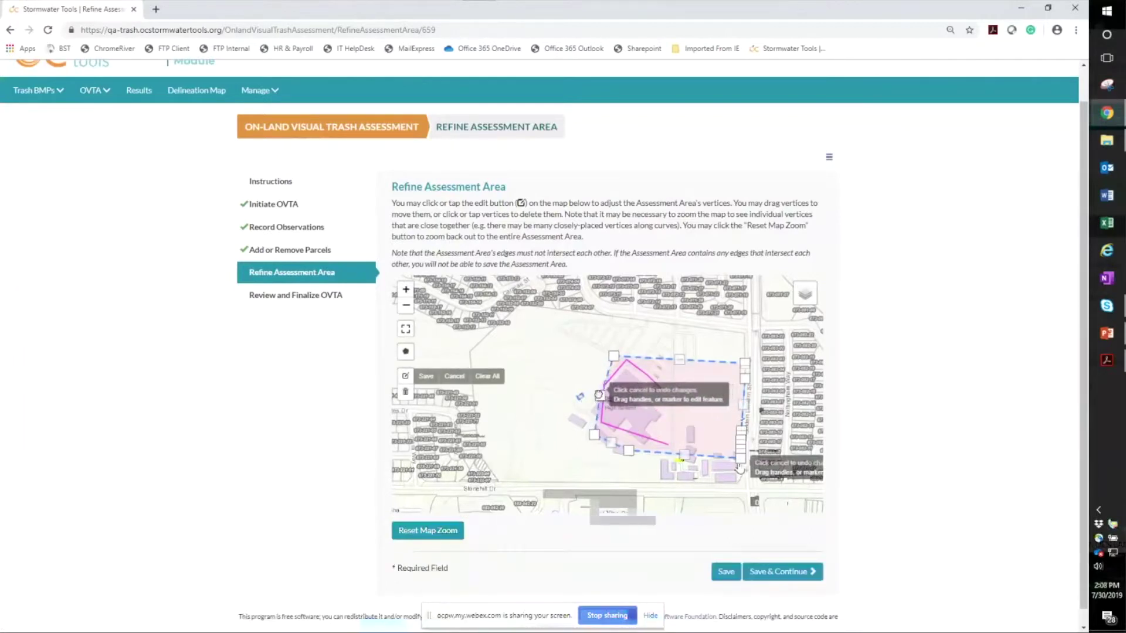
left_click(426, 376)
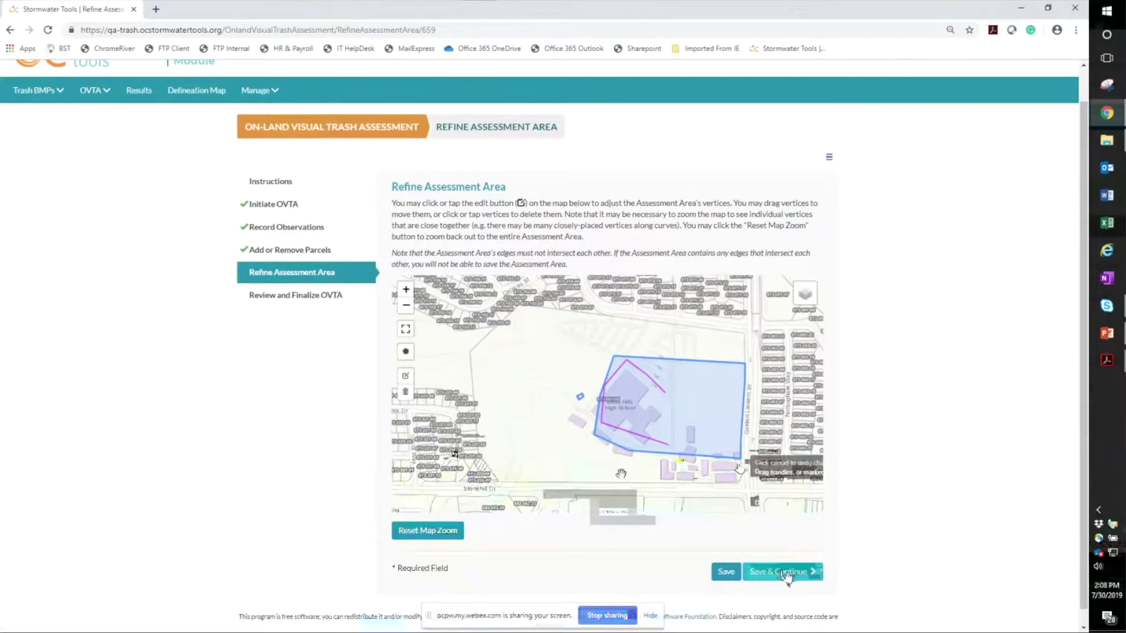
left_click(780, 571)
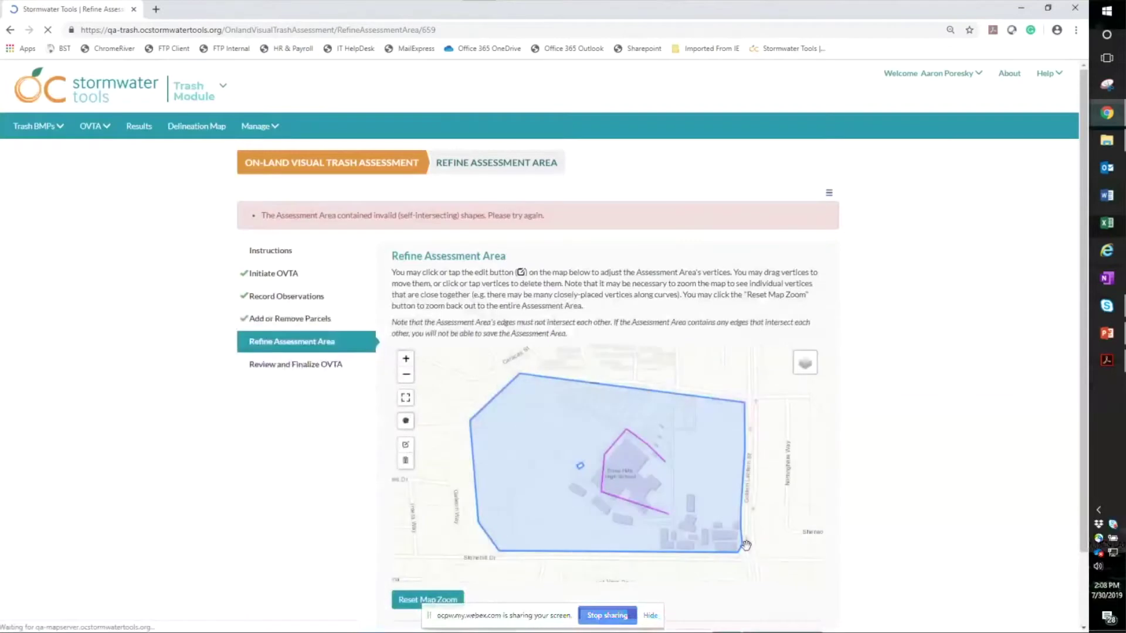
Step: Delete the existing assessment area polygon covering the whole school parcel
scroll(961, 313, "down", 2)
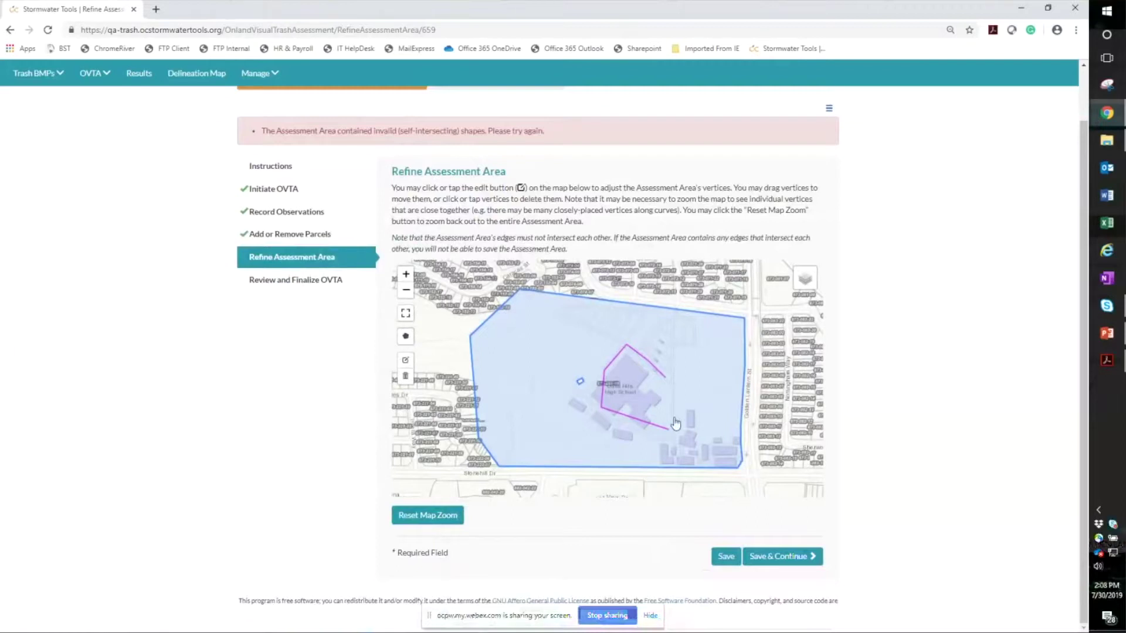
scroll(617, 425, "down", 1)
scroll(617, 425, "down", 1)
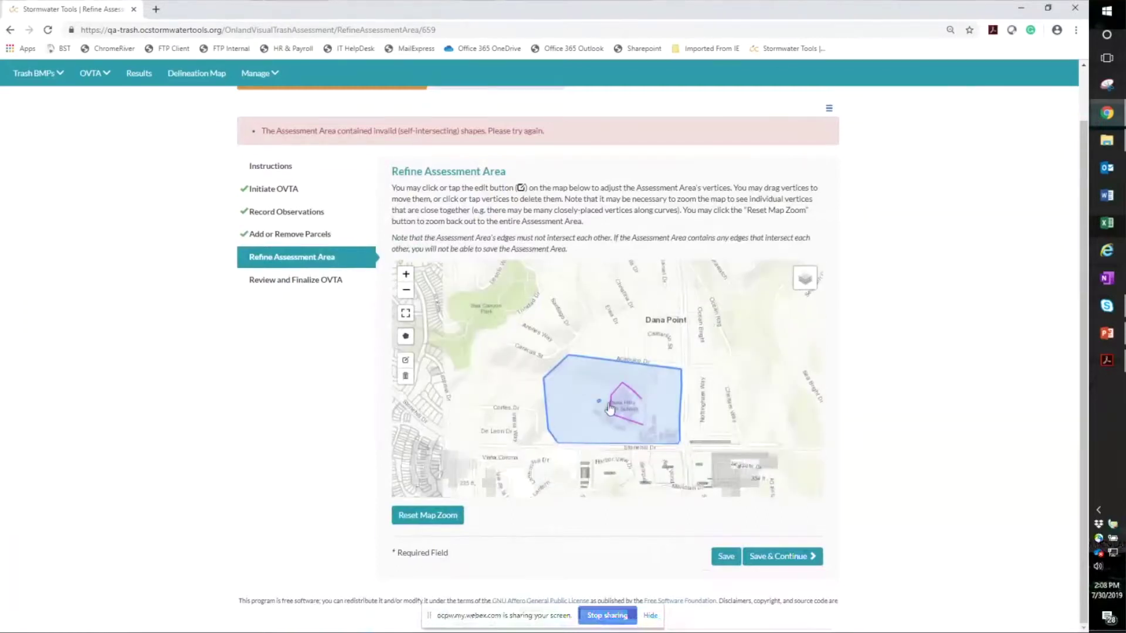
scroll(595, 409, "up", 1)
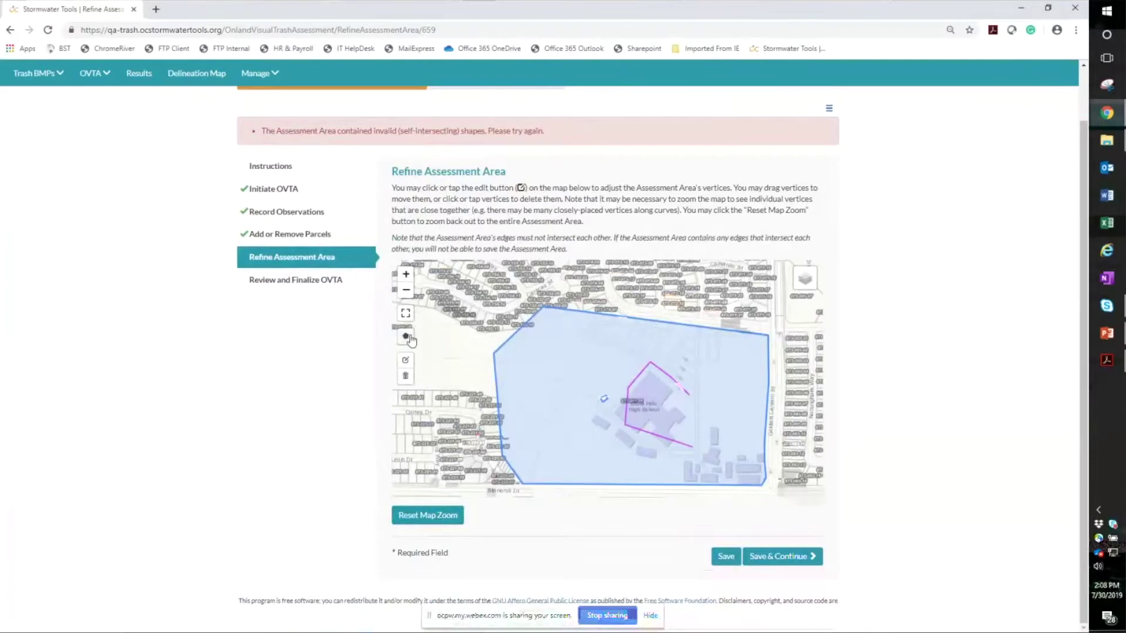
left_click(405, 336)
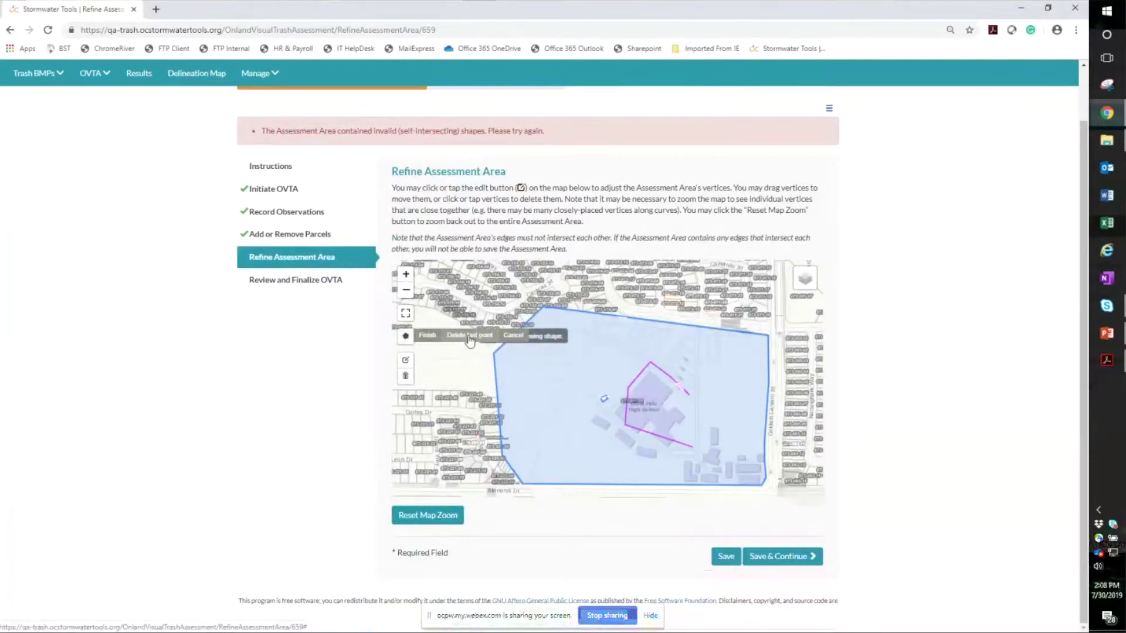
scroll(415, 368, "up", 2)
left_click(502, 451)
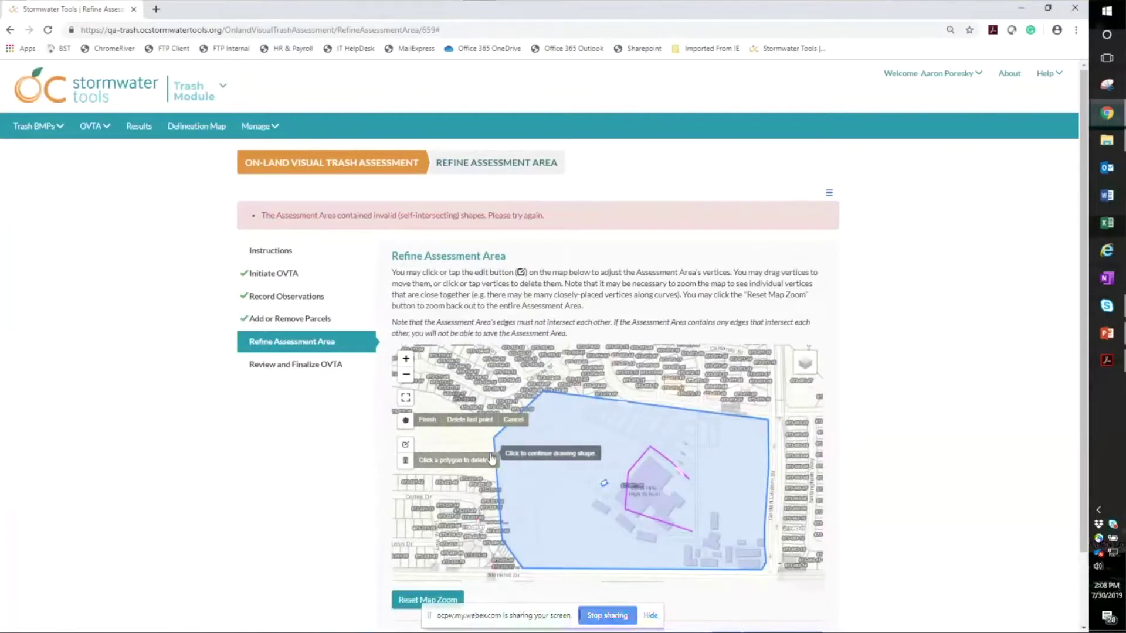
left_click(457, 461)
left_click(560, 469)
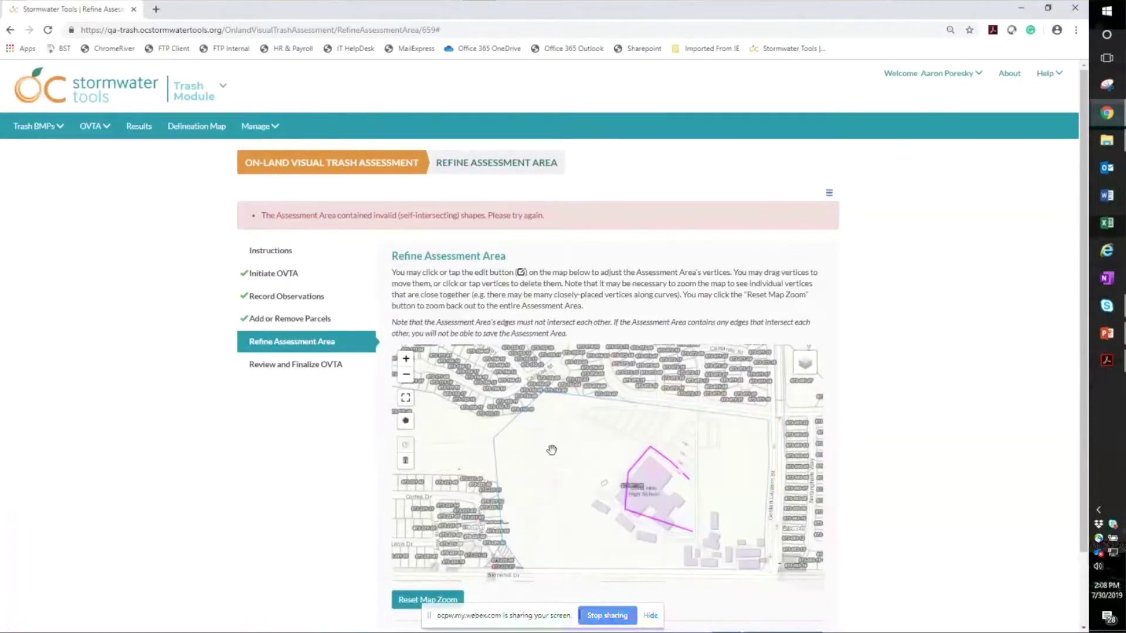
Step: Draw a new assessment area polygon closely around the school building and the observation path, and save it to continue to the final review
left_click(404, 421)
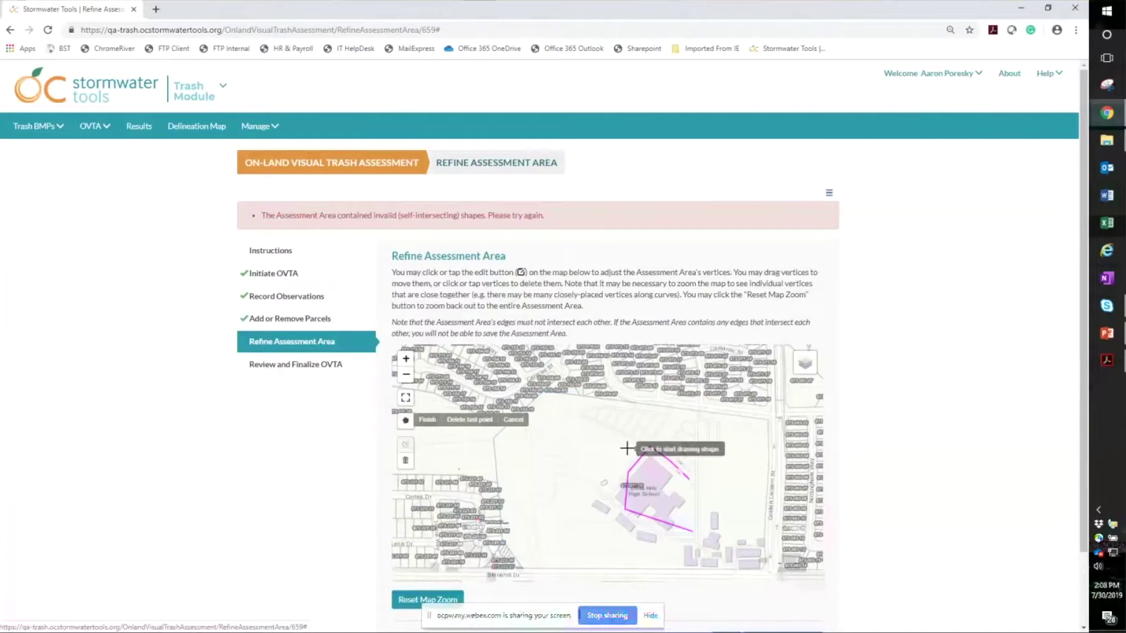
left_click(639, 444)
left_click(600, 485)
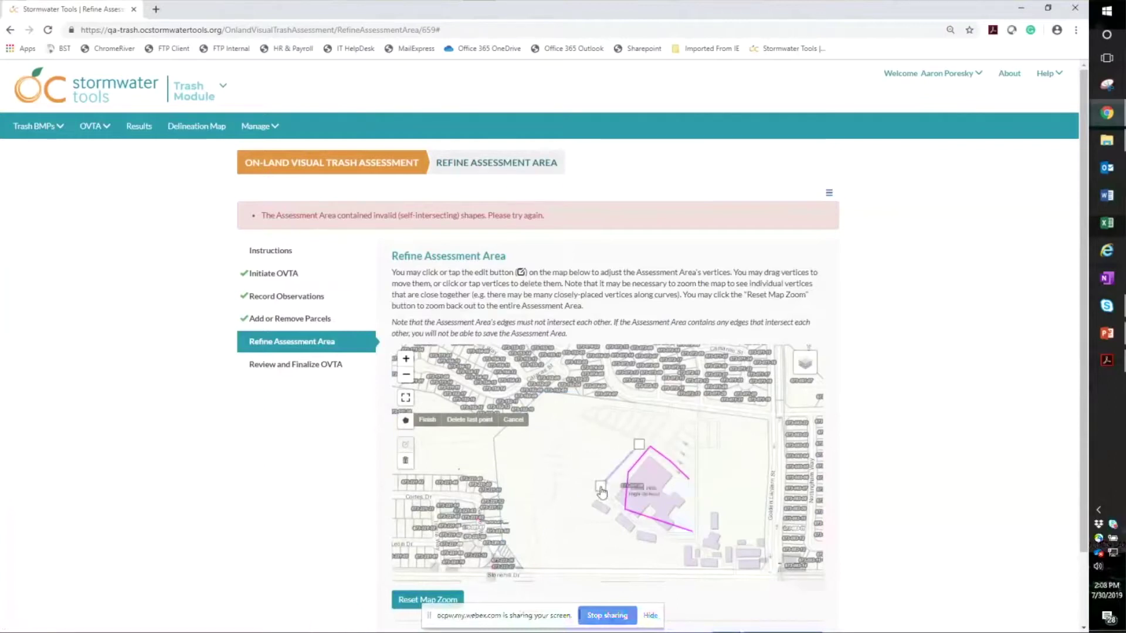
left_click(604, 511)
left_click(632, 522)
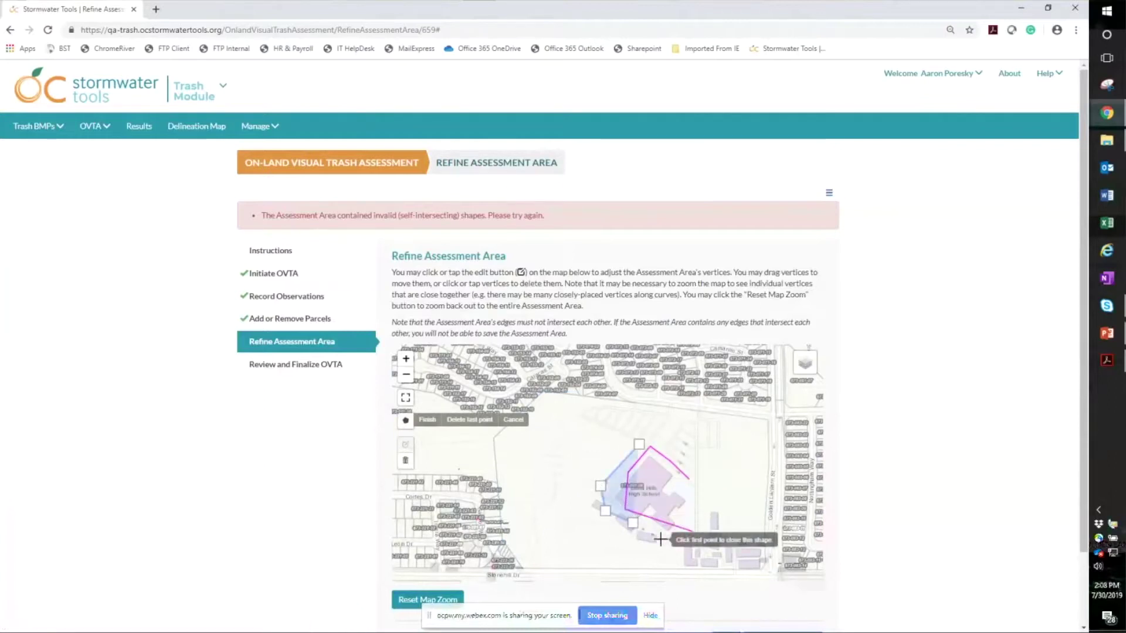
left_click(661, 539)
left_click(696, 544)
left_click(704, 528)
left_click(702, 494)
left_click(701, 471)
left_click(683, 450)
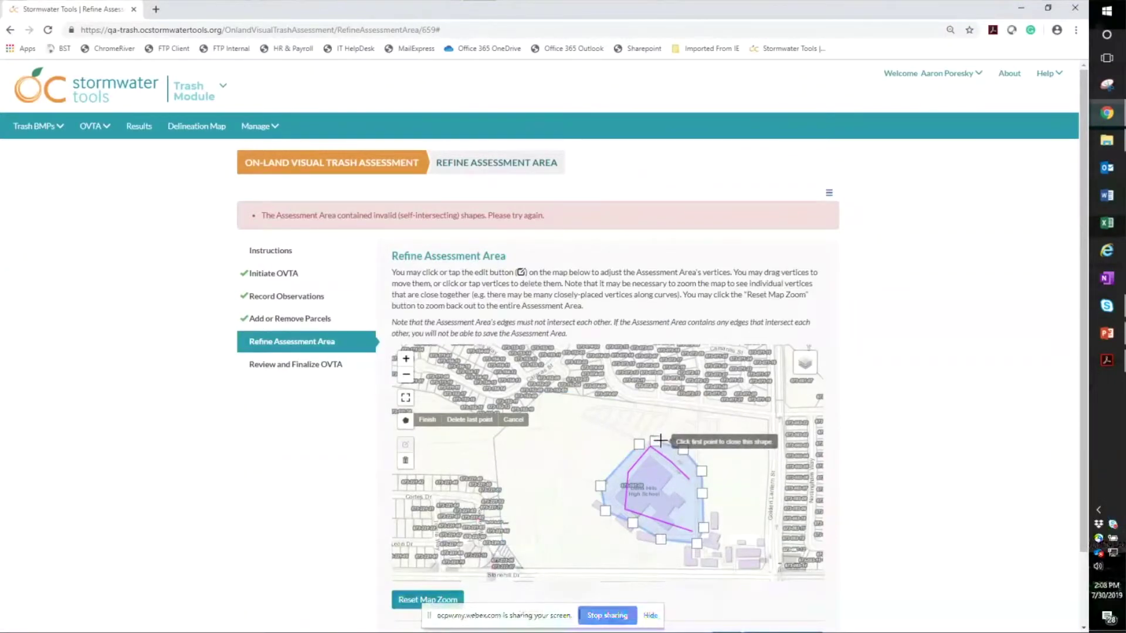
left_click(639, 444)
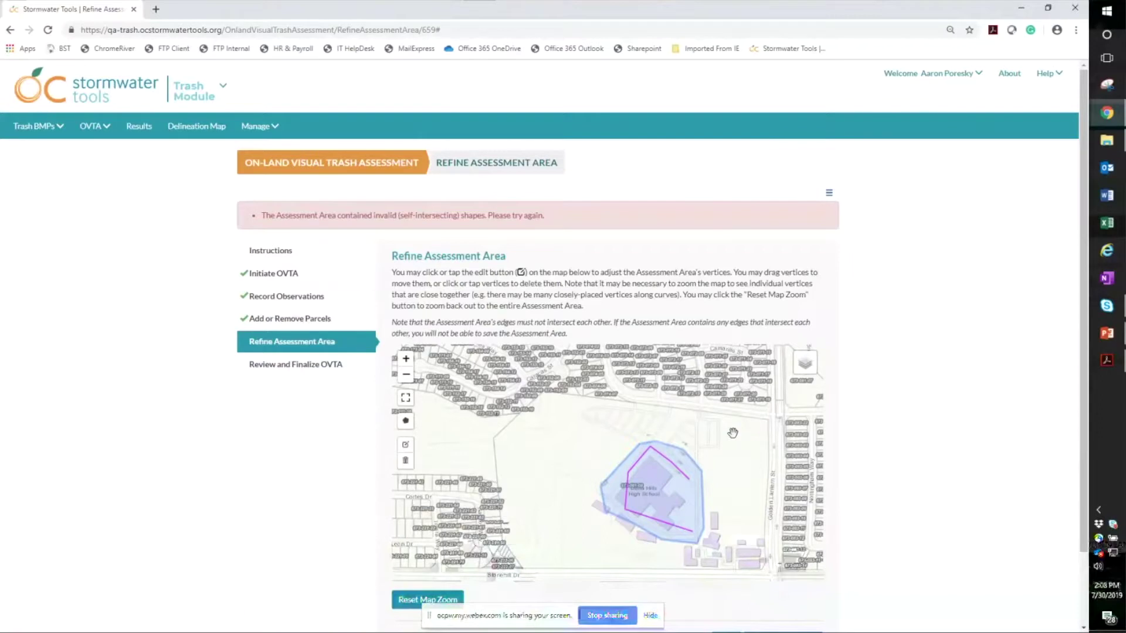
scroll(929, 393, "down", 2)
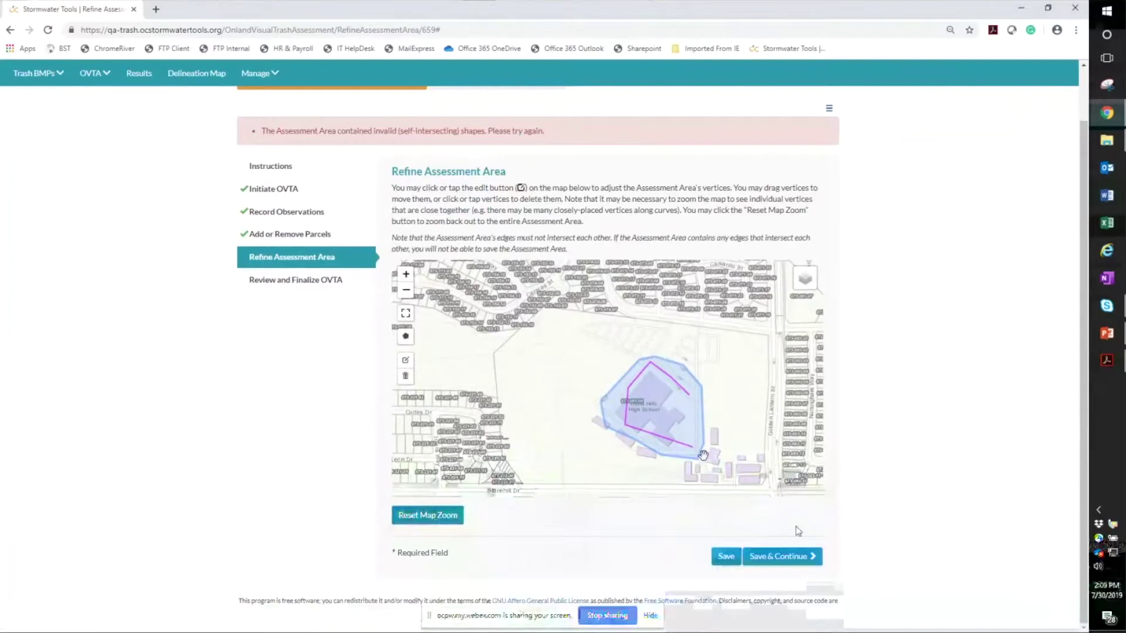
left_click(785, 558)
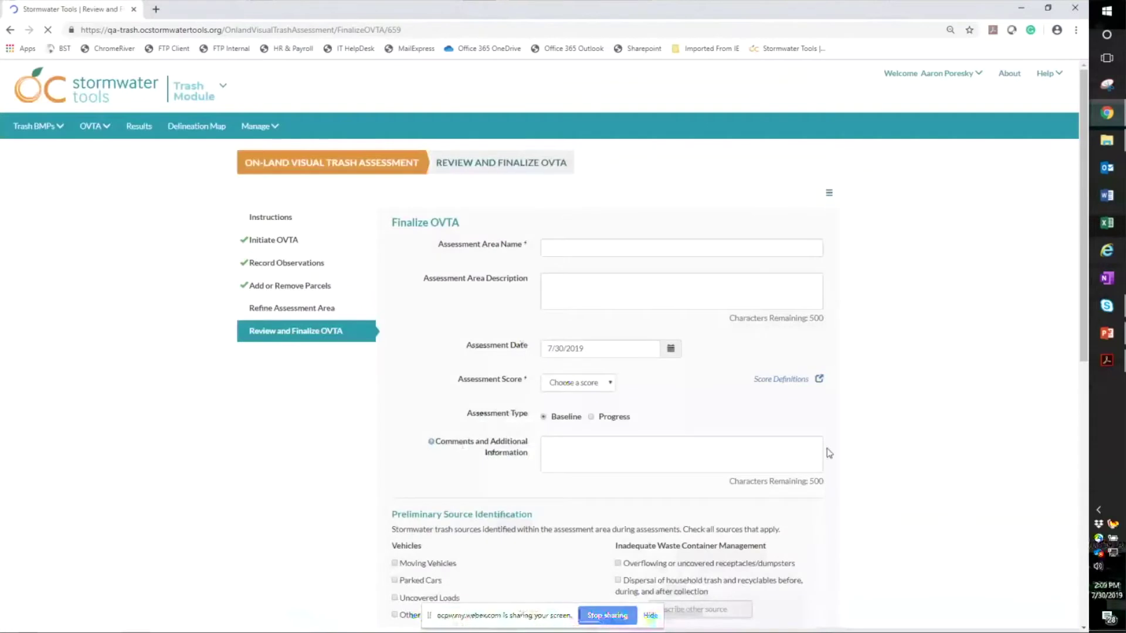
Step: Name the assessment area "High school test" and leave its description empty
left_click(650, 241)
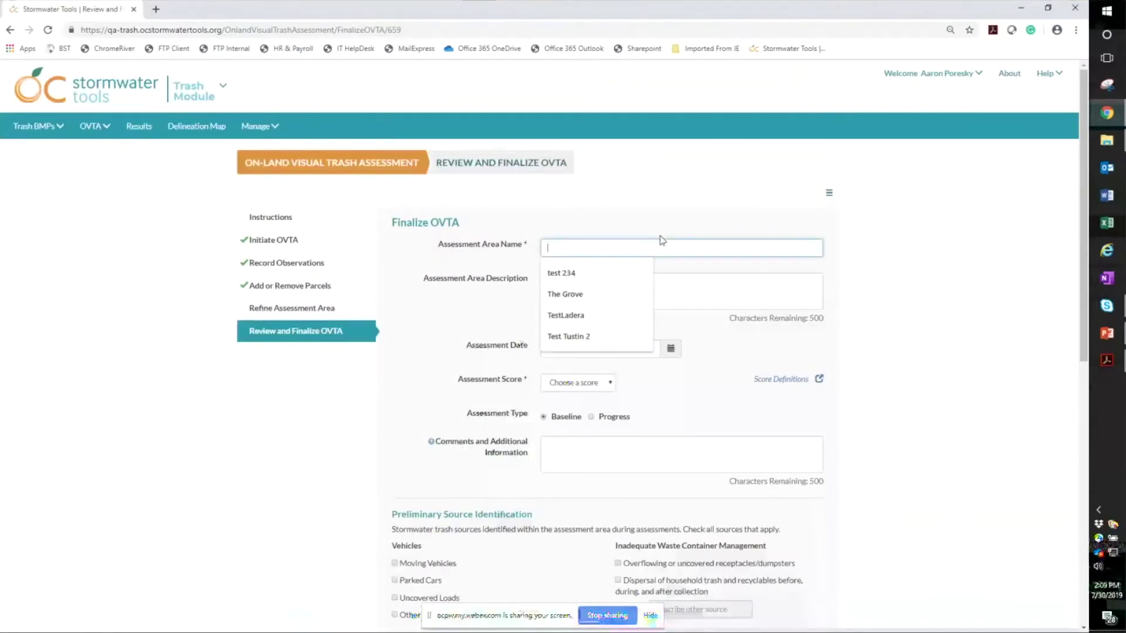
type("High school test")
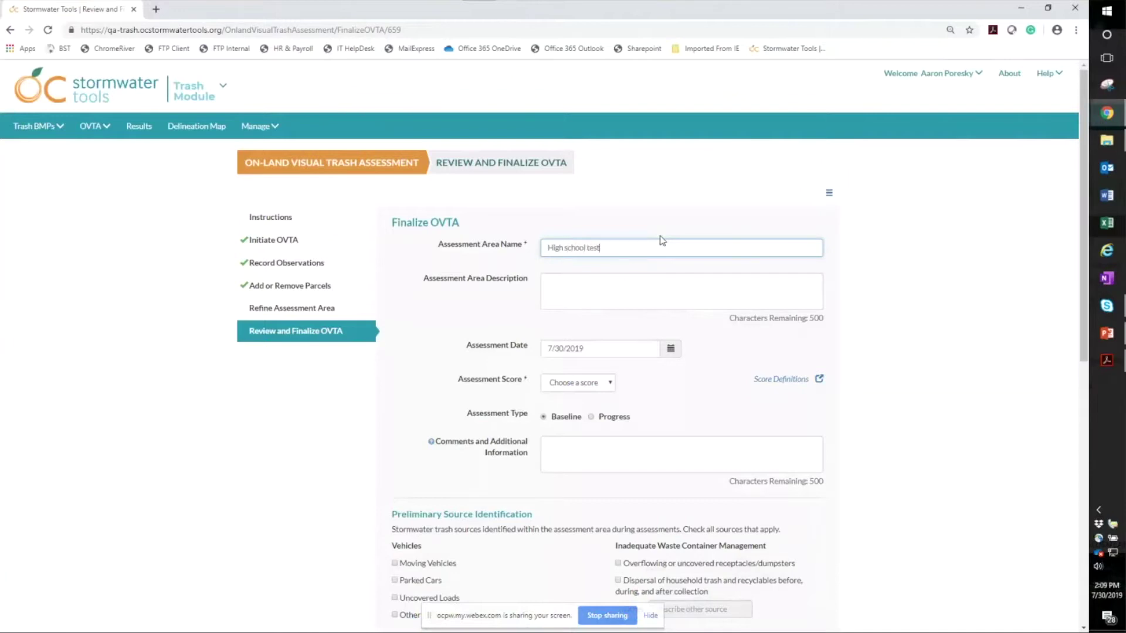
left_click(631, 290)
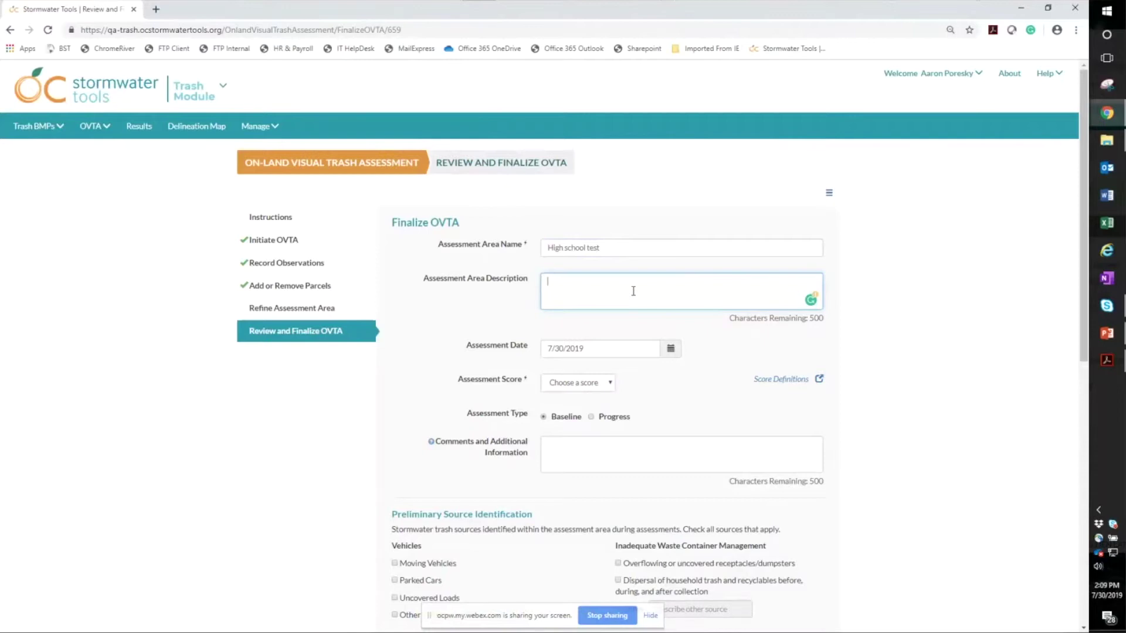
scroll(724, 346, "down", 2)
scroll(731, 312, "up", 2)
Step: Read the score definitions for A through D and close them
left_click(791, 384)
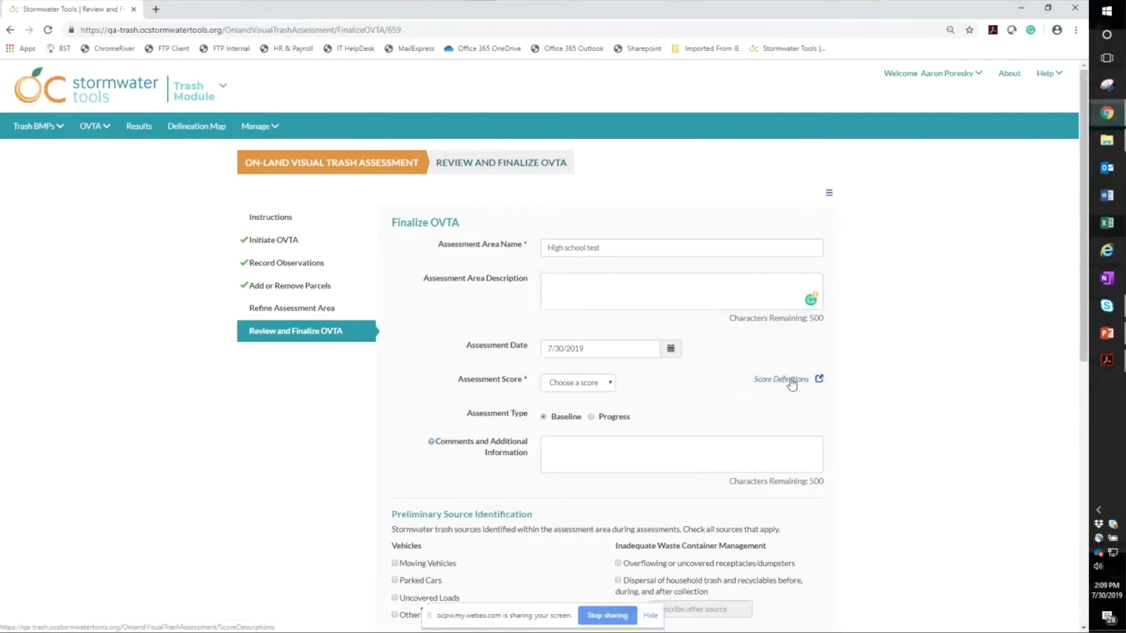
scroll(690, 273, "down", 1)
scroll(691, 273, "up", 1)
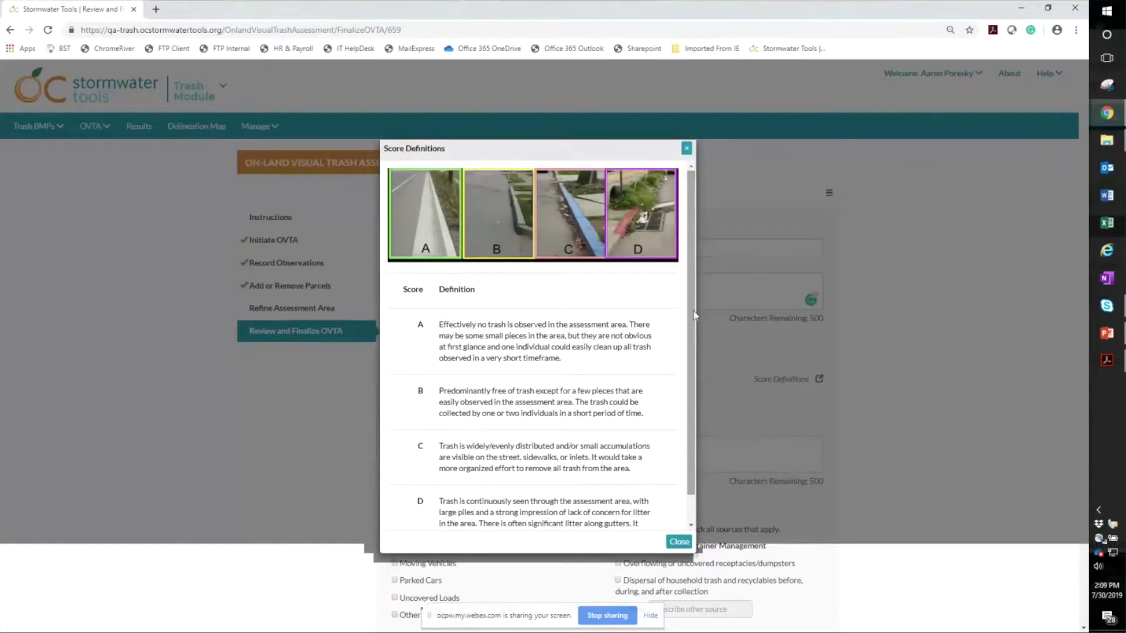
left_click(686, 149)
Step: Set the assessment score to B and leave the comments empty
left_click(580, 385)
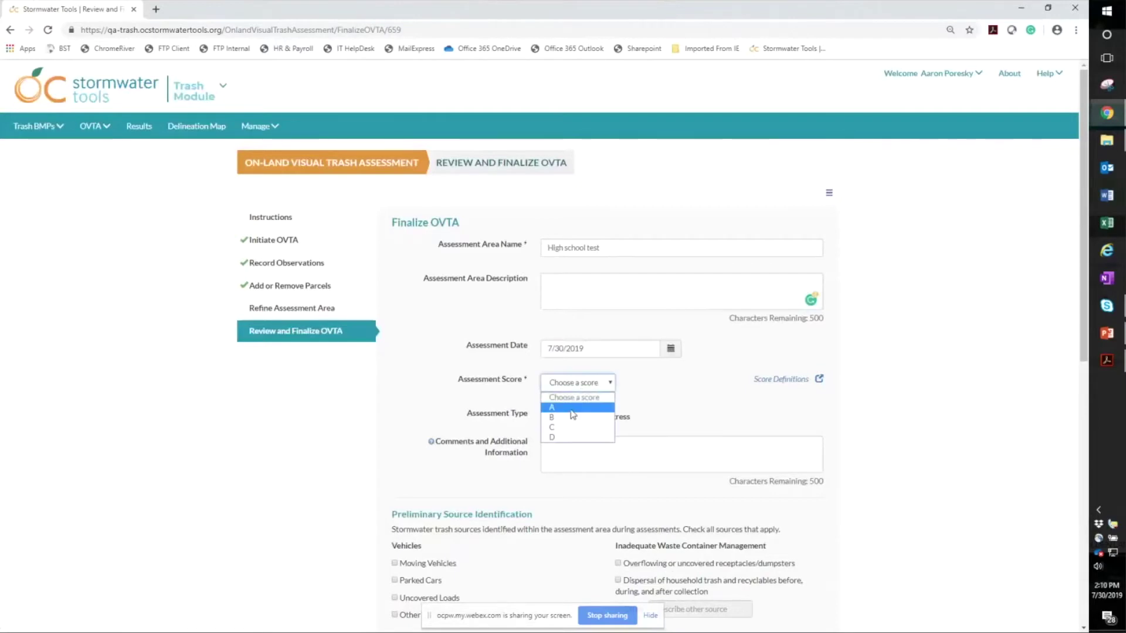
left_click(570, 410)
left_click(554, 386)
left_click(561, 418)
left_click(603, 464)
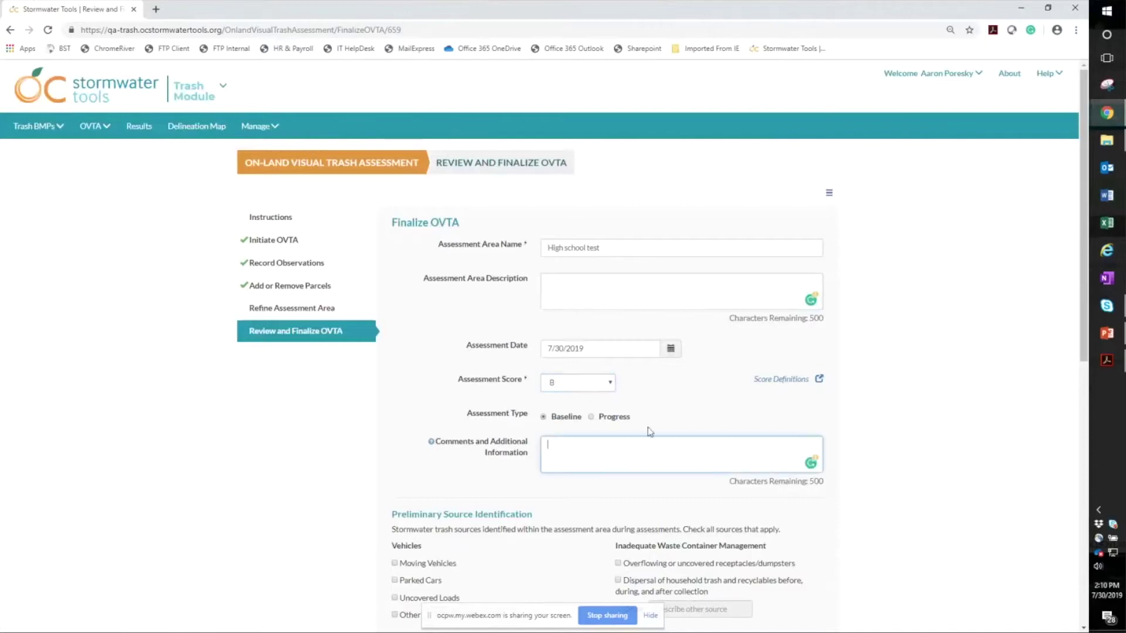
Step: Mark Parked Cars and Overflowing or uncovered receptacles/dumpsters as the preliminary trash sources for the assessment
scroll(956, 426, "down", 2)
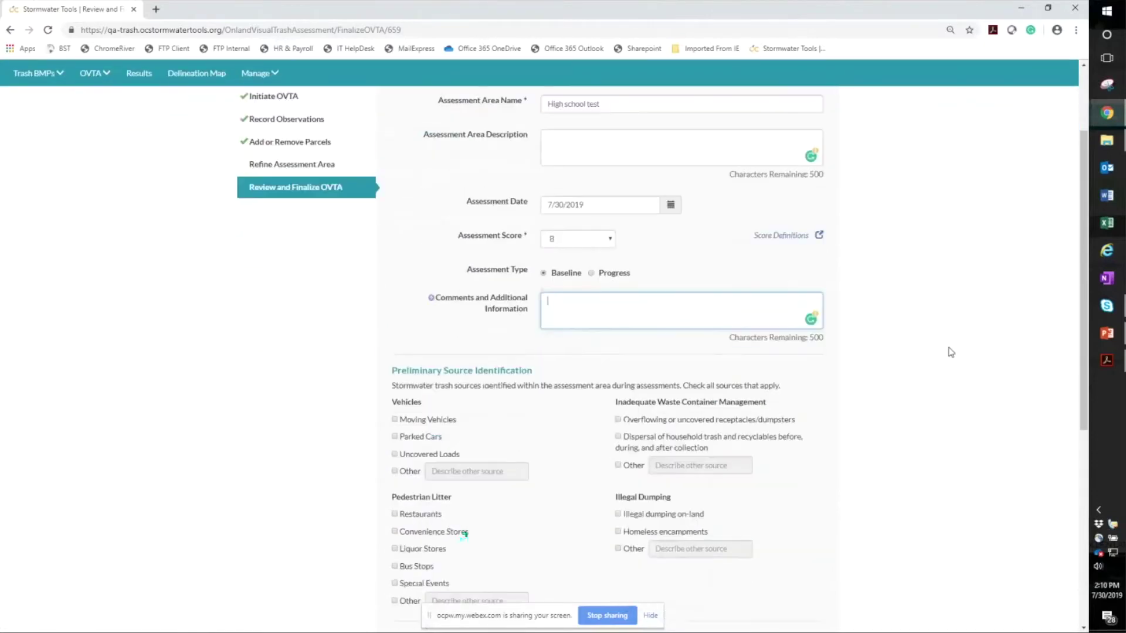
scroll(925, 339, "down", 2)
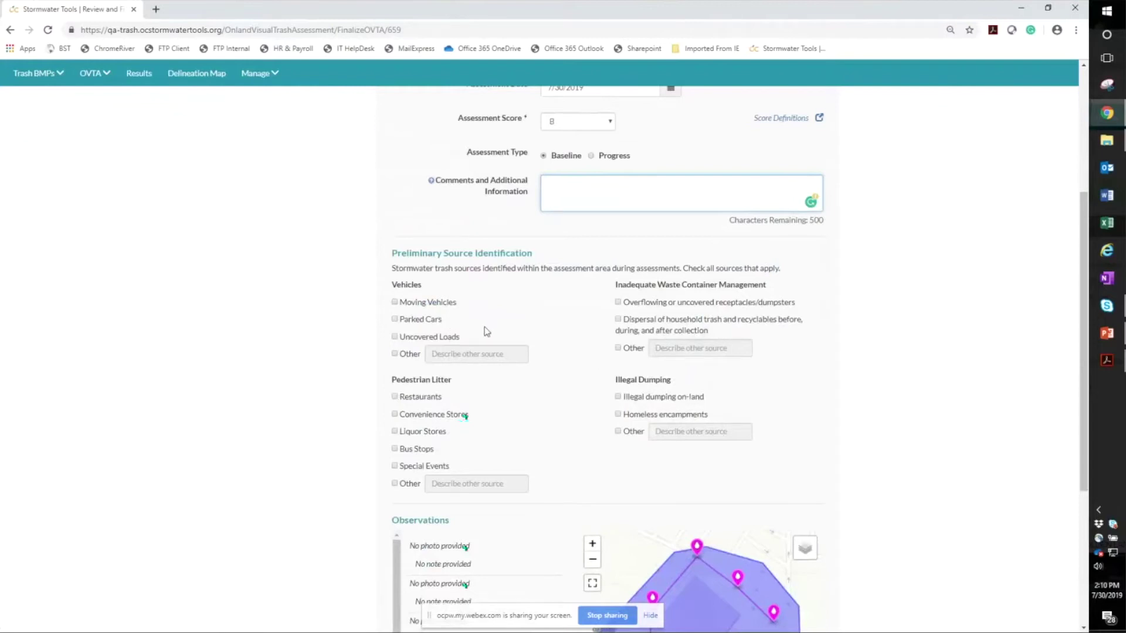
left_click(396, 319)
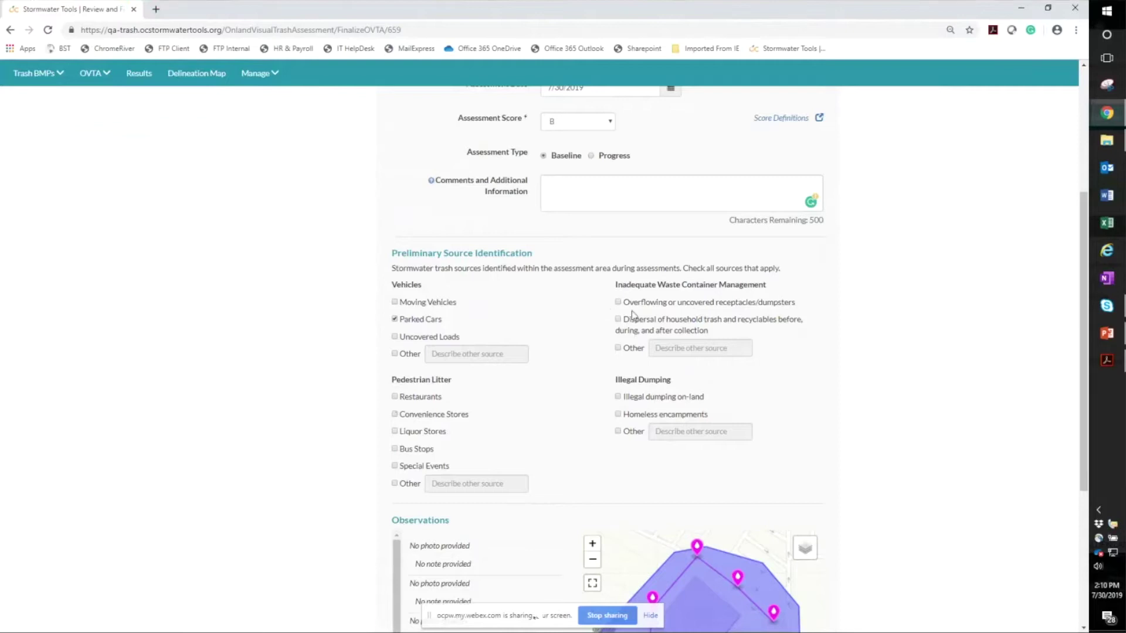
left_click(618, 302)
Step: Review the recorded observations by going through their entries and selecting their markers on the map one after another
scroll(885, 395, "down", 1)
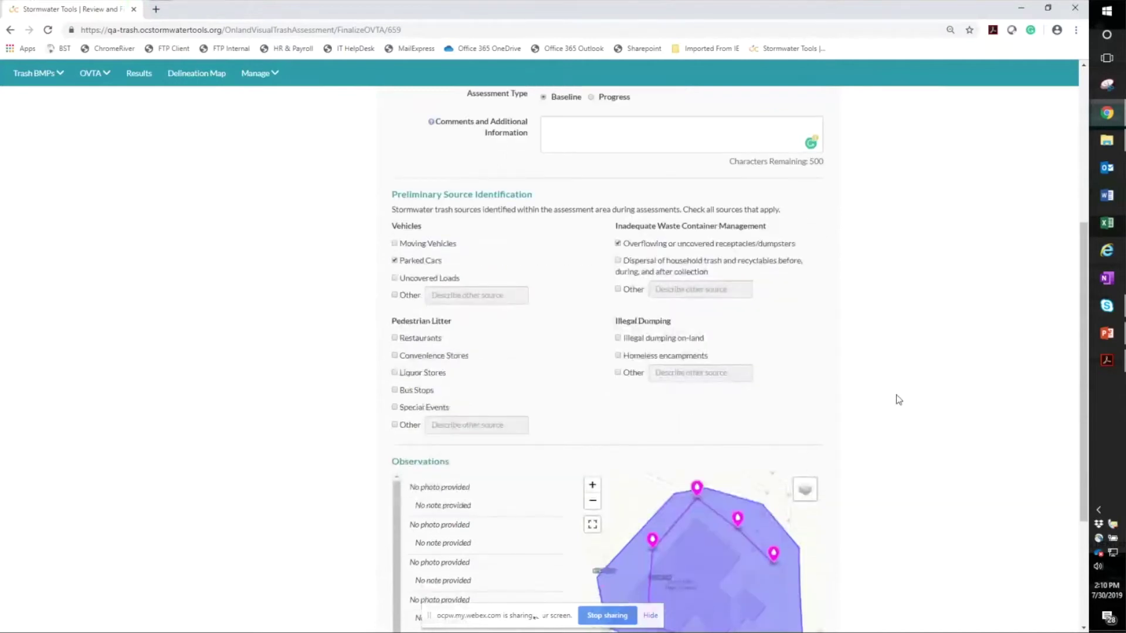
scroll(903, 391, "down", 3)
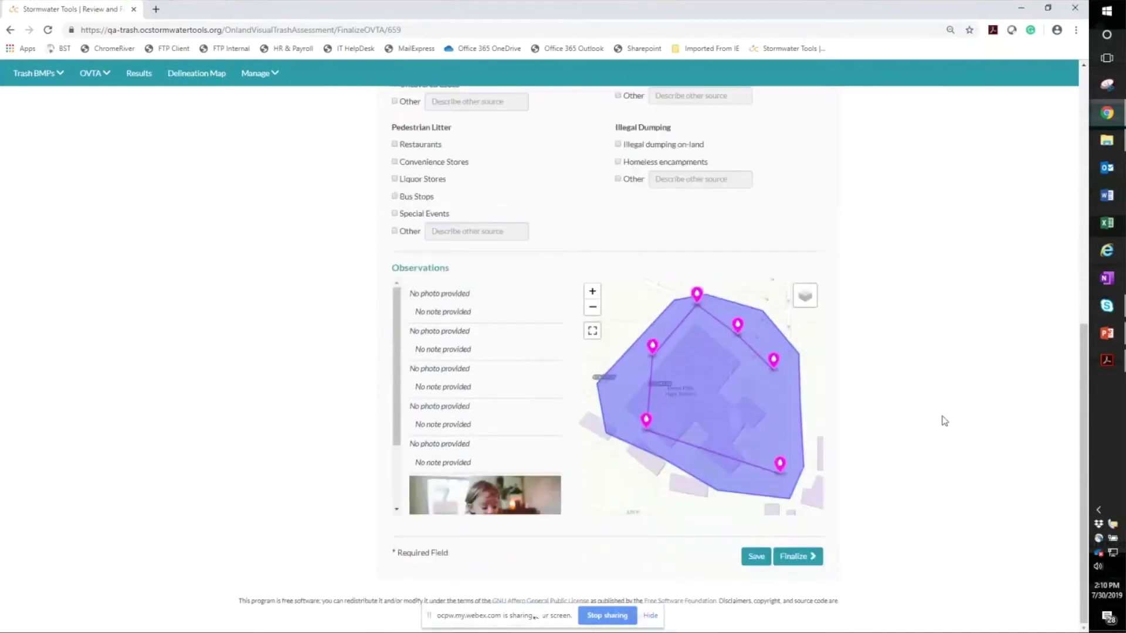
scroll(471, 340, "down", 2)
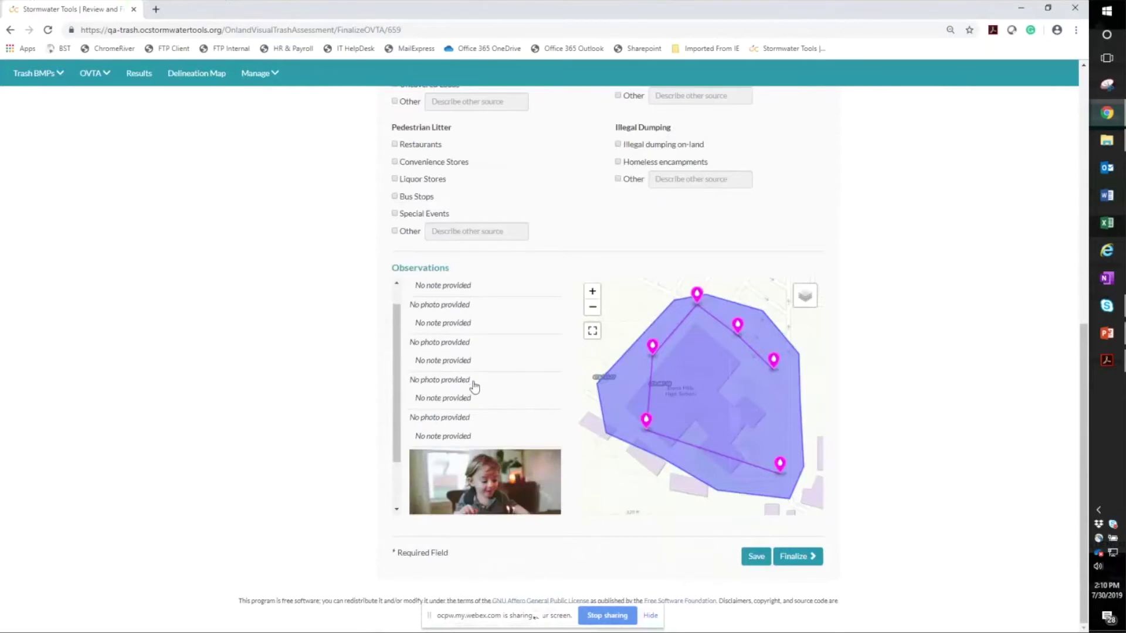
scroll(495, 399, "up", 2)
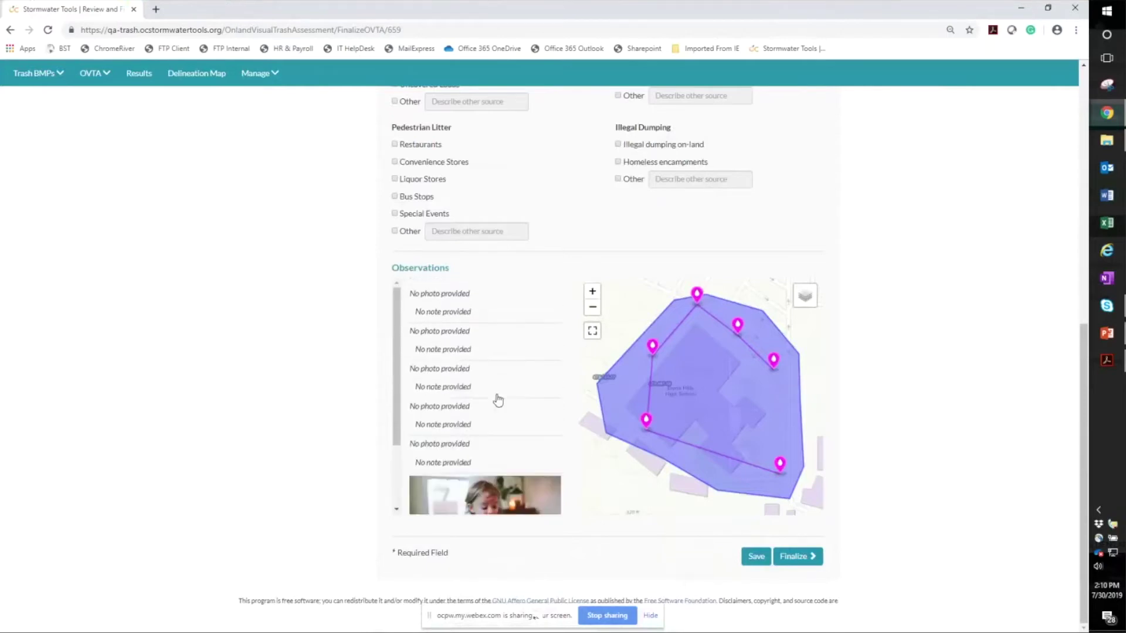
left_click(651, 350)
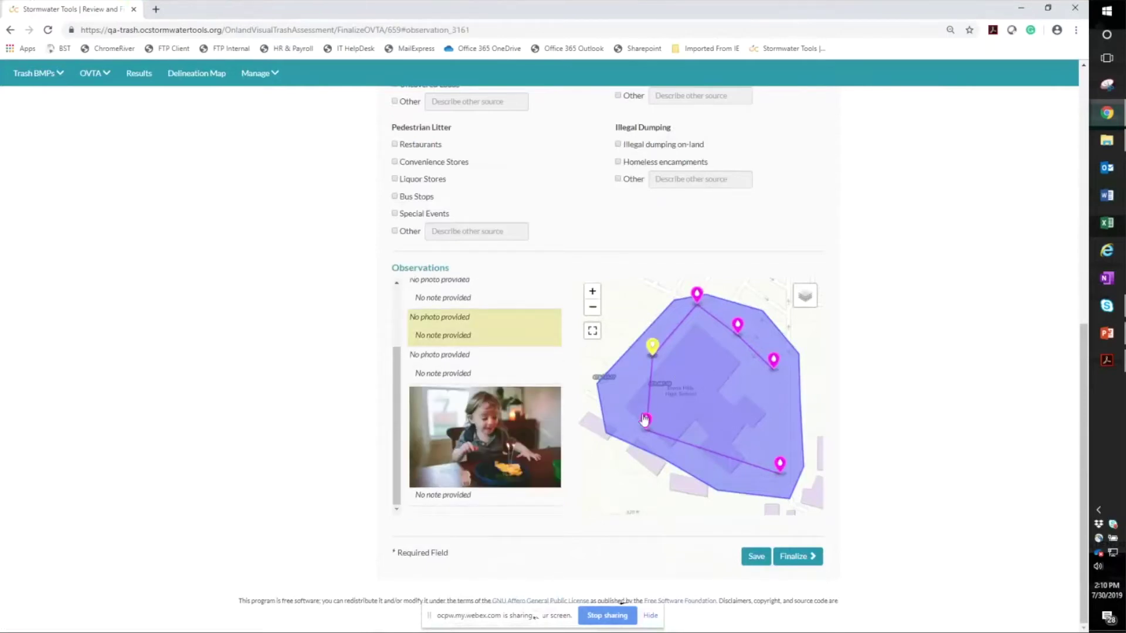
left_click(645, 420)
left_click(779, 464)
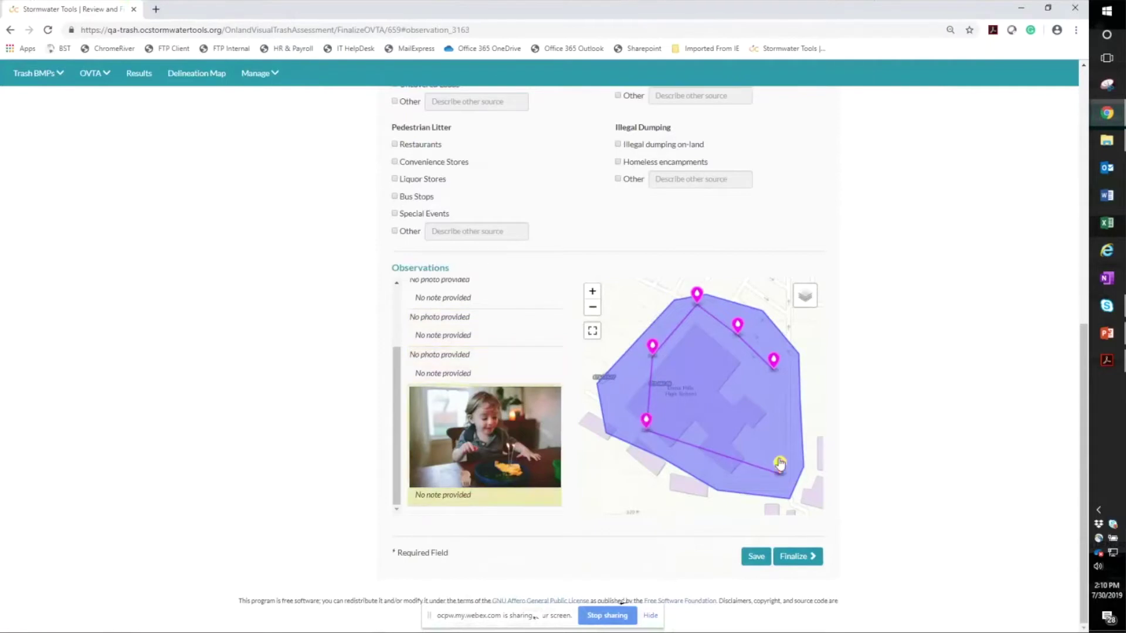
left_click(774, 360)
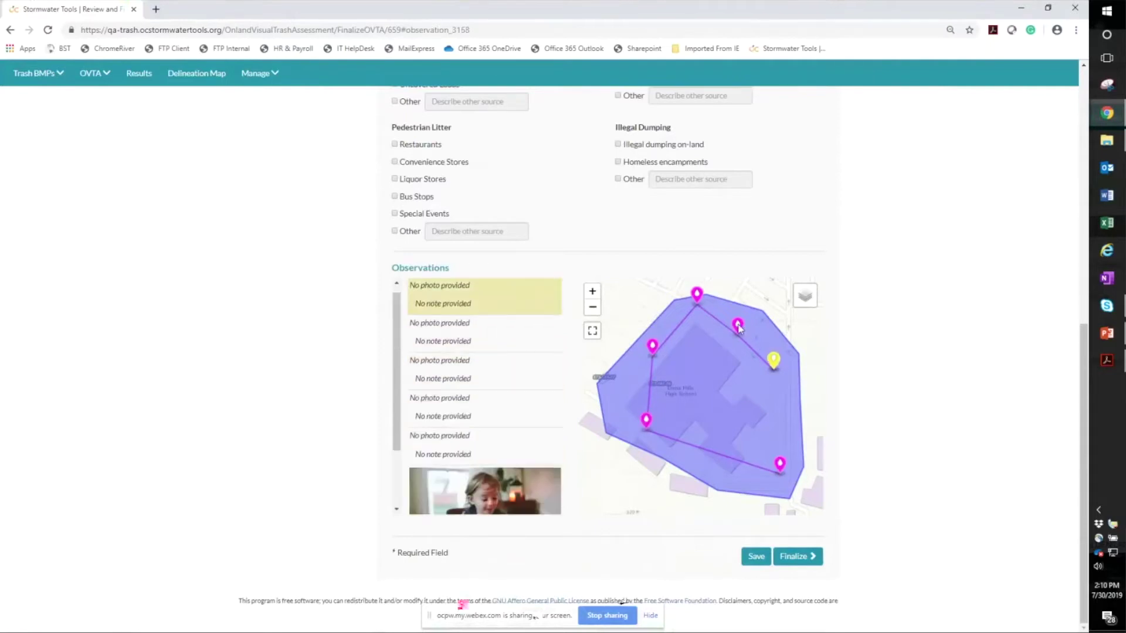
left_click(737, 325)
left_click(696, 293)
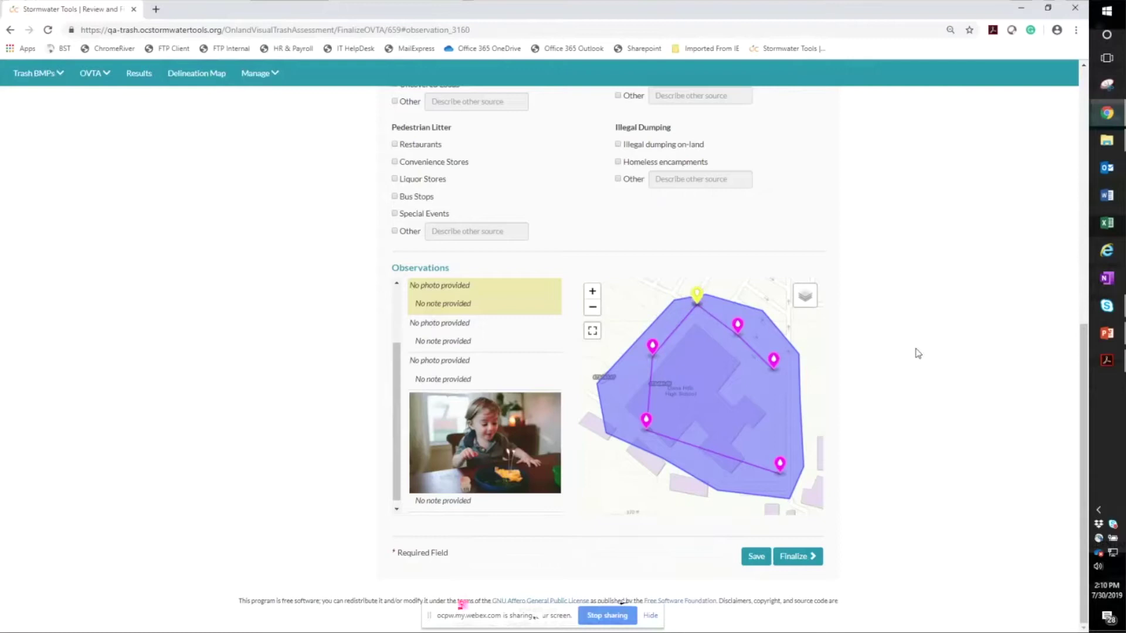
Step: Check over the completed review form and finalize the assessment
scroll(954, 401, "up", 6)
scroll(954, 401, "up", 2)
scroll(951, 398, "down", 8)
left_click(818, 559)
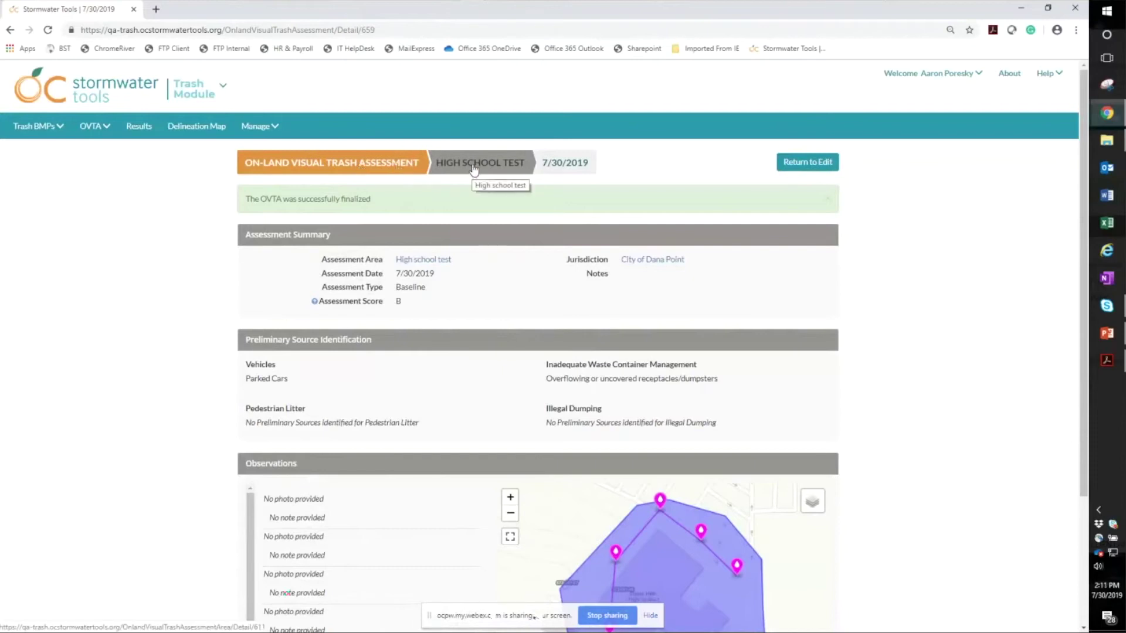
Step: Open the High school test assessment area and examine its details, location map and assessments table
left_click(501, 168)
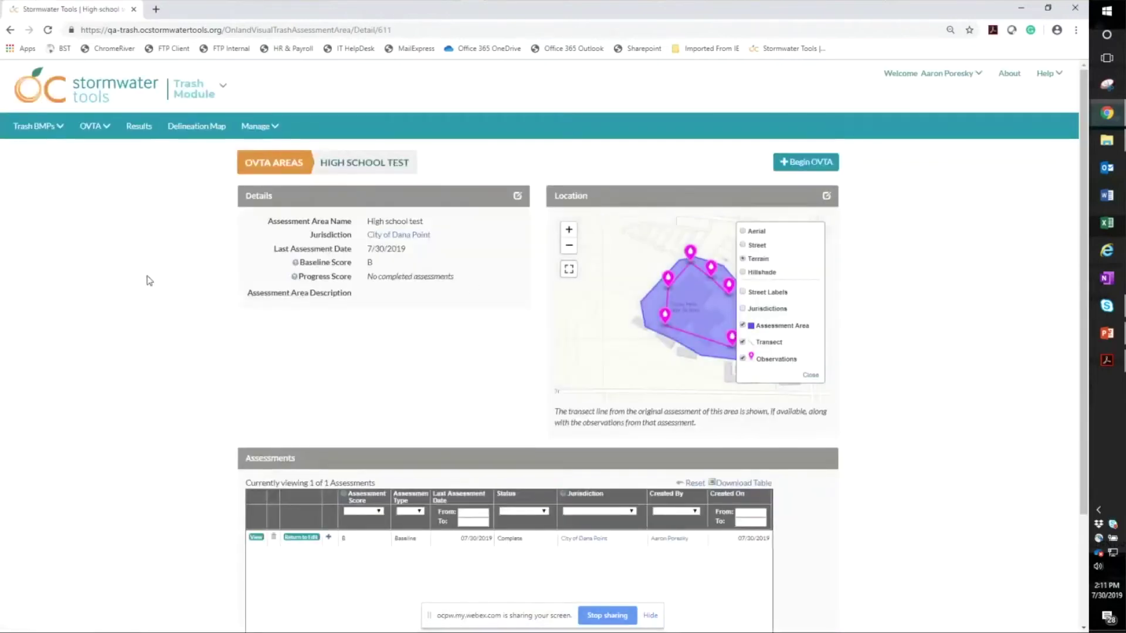
scroll(150, 299, "down", 1)
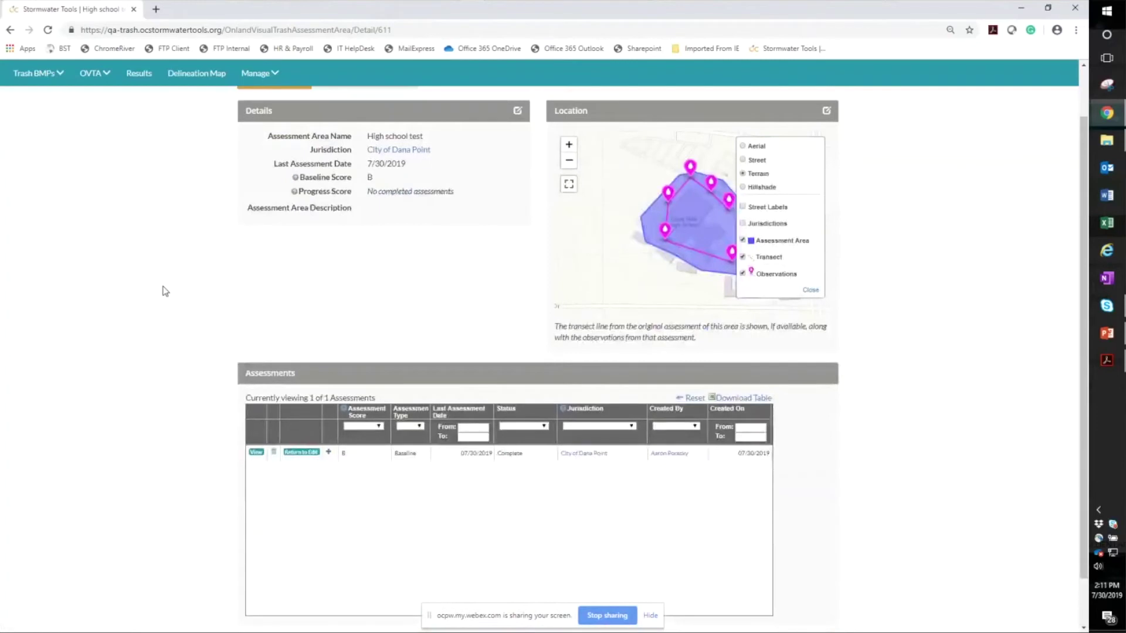
scroll(165, 291, "up", 2)
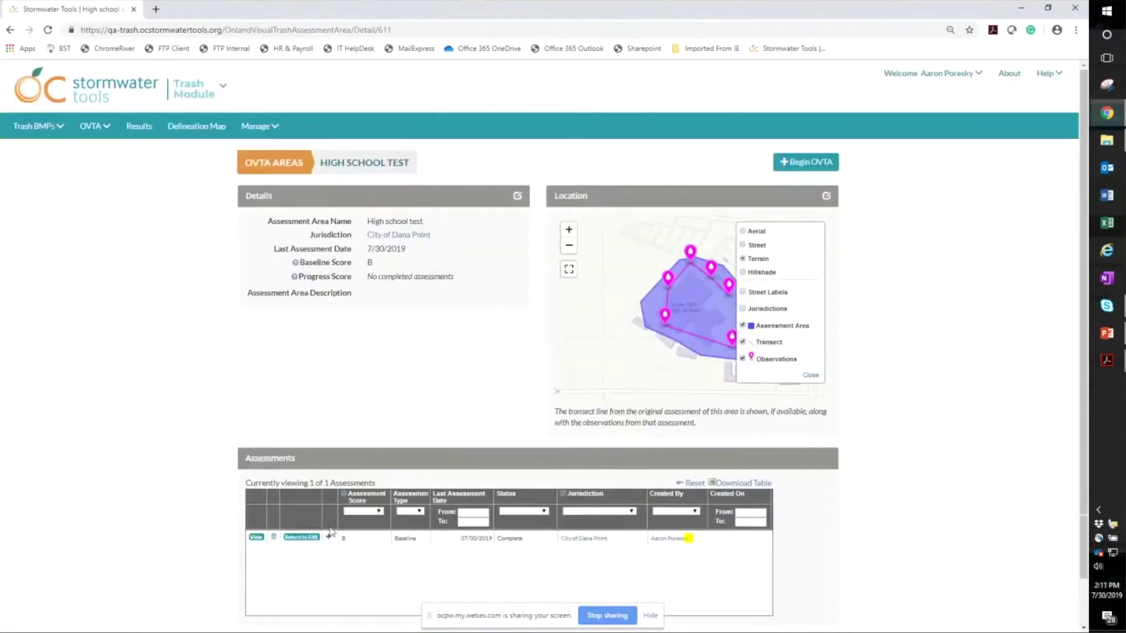
scroll(372, 512, "down", 1)
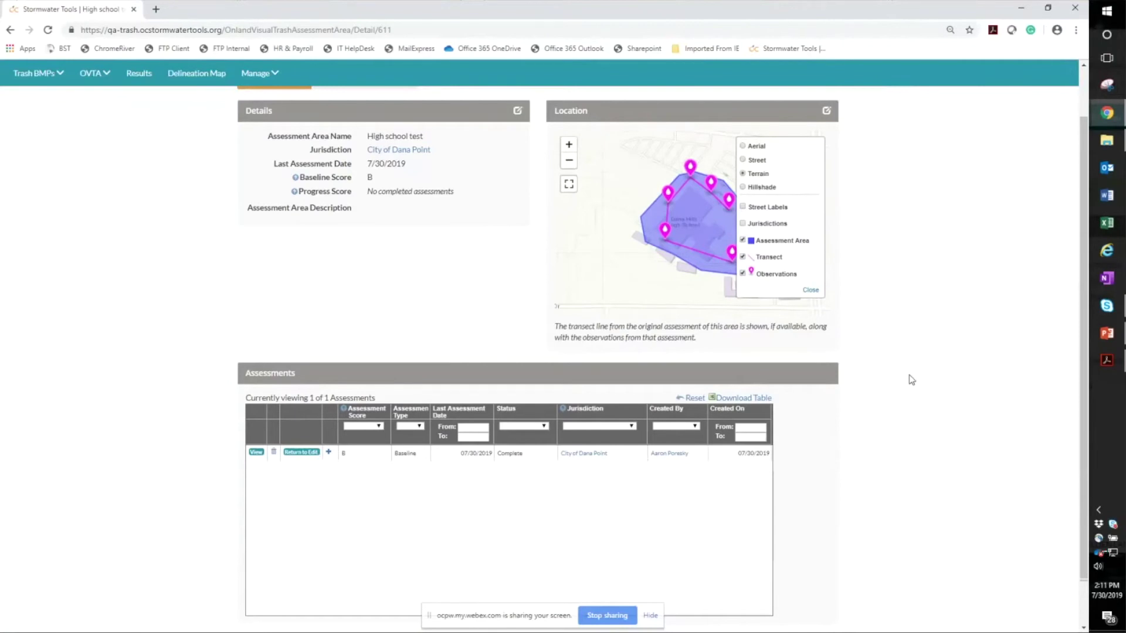
scroll(910, 375, "up", 2)
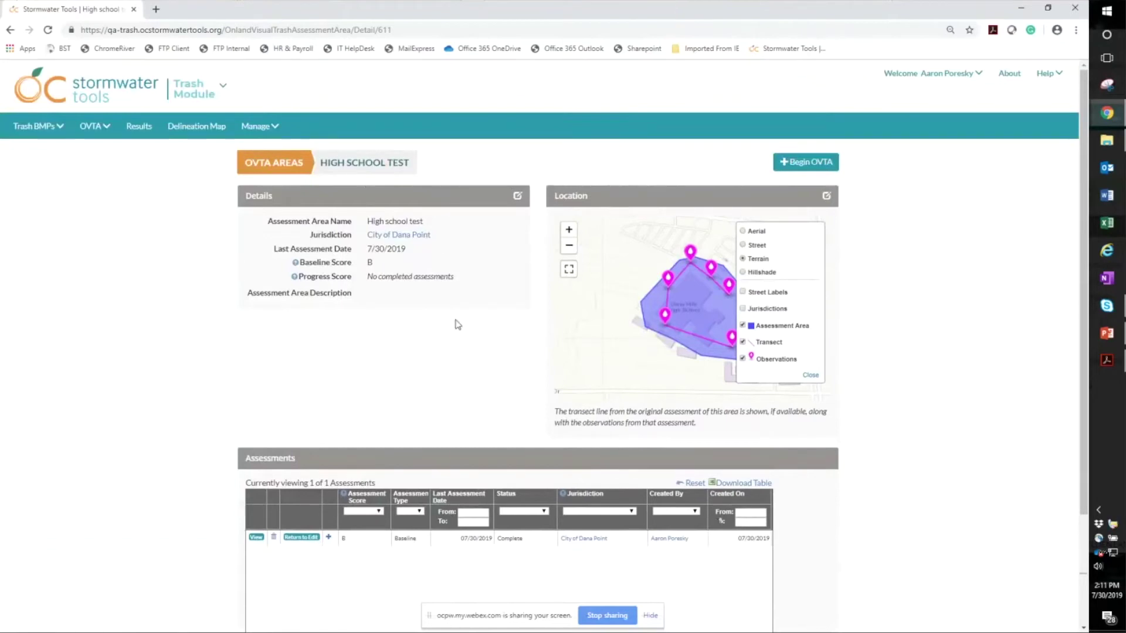
Step: In the list of all OVTAs, filter the OVTA areas by the name "htgr_61" and begin a new OVTA for SNA_HDR_HTGR_61
left_click(102, 131)
left_click(104, 145)
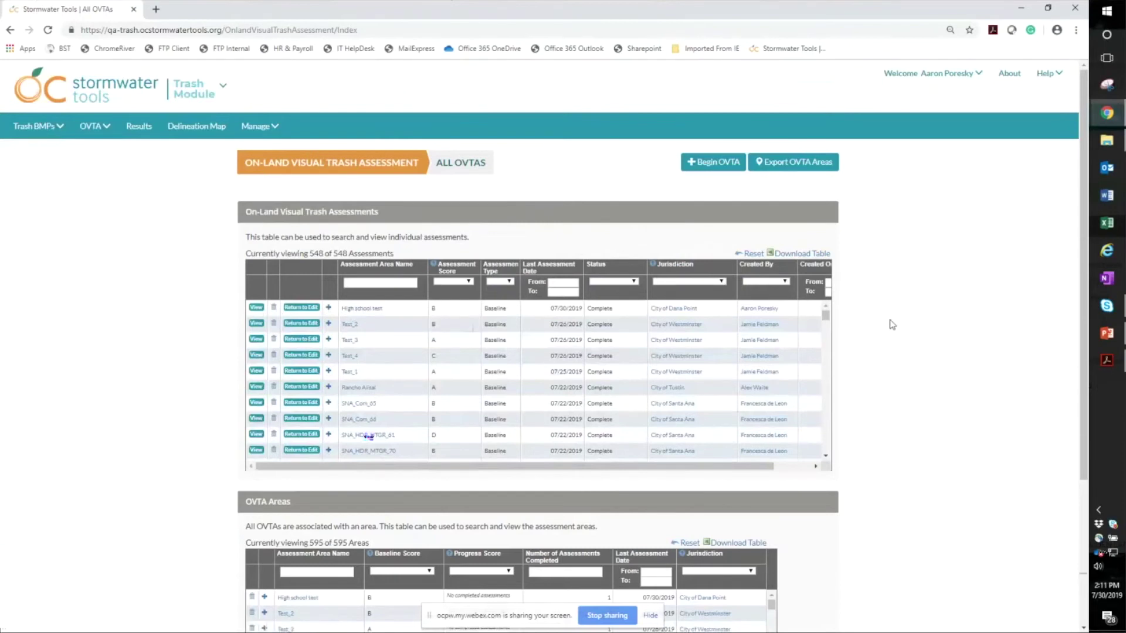
scroll(911, 338, "down", 3)
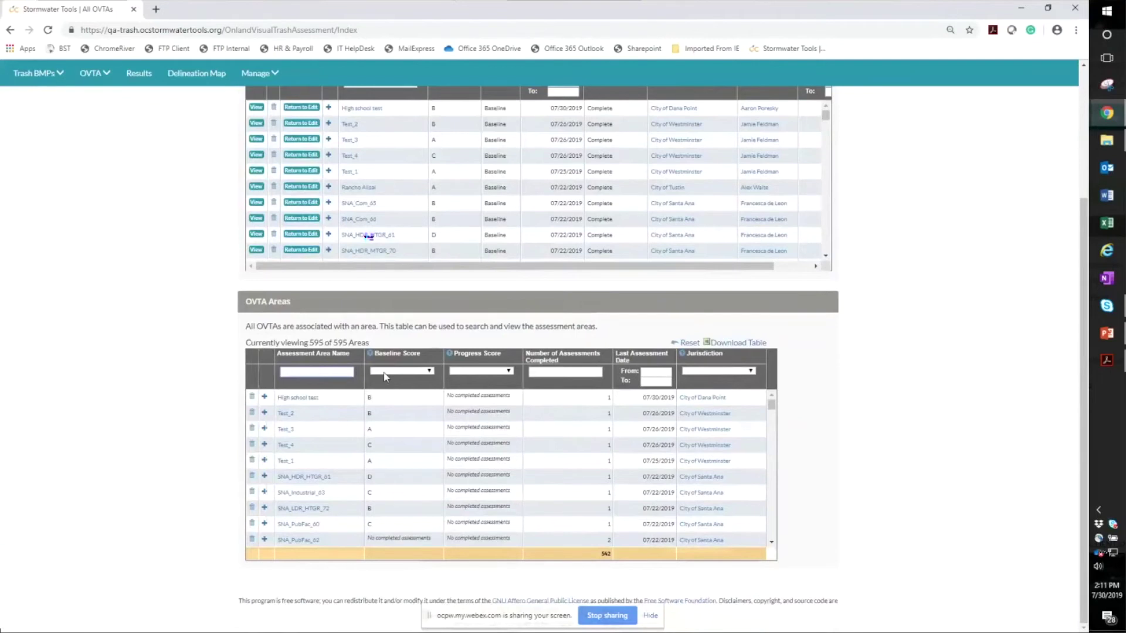
type("tgr_61")
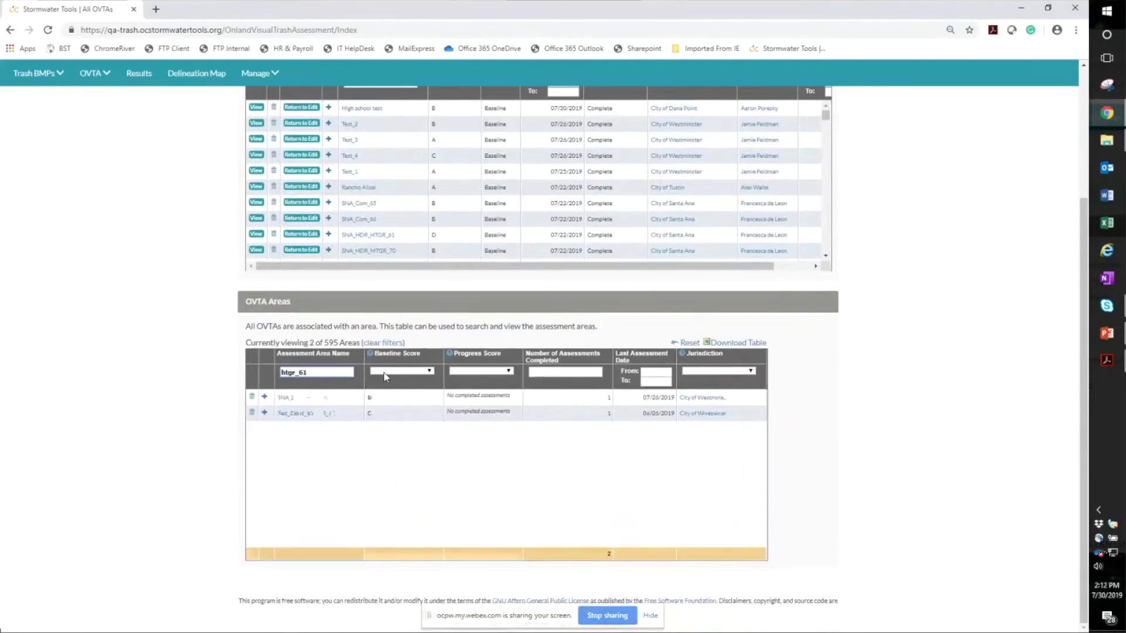
left_click(264, 397)
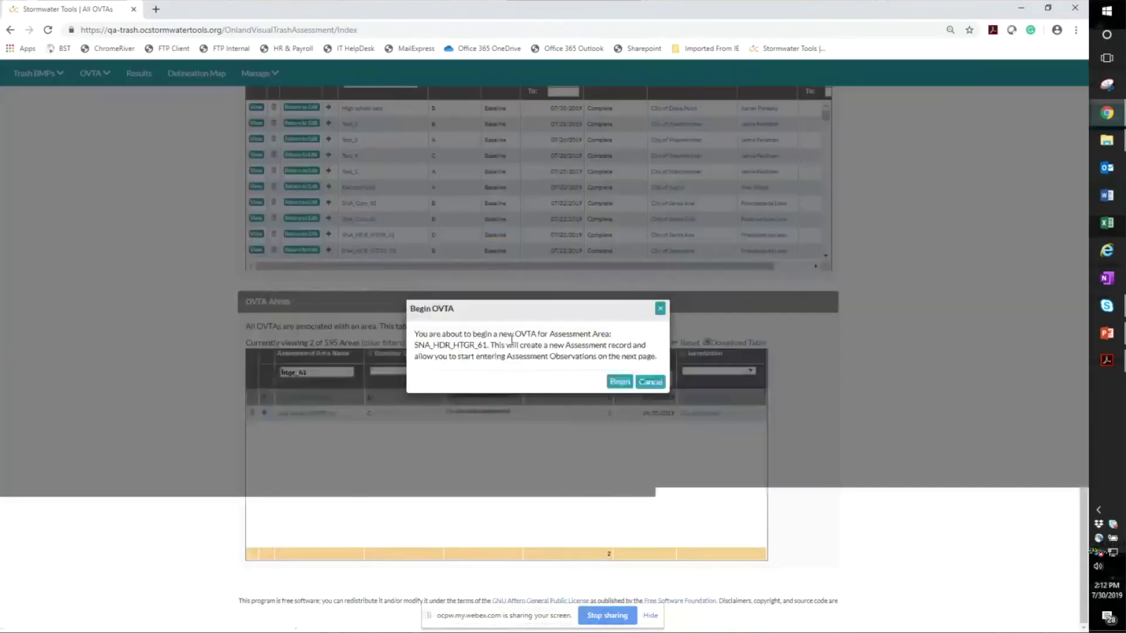
left_click(610, 382)
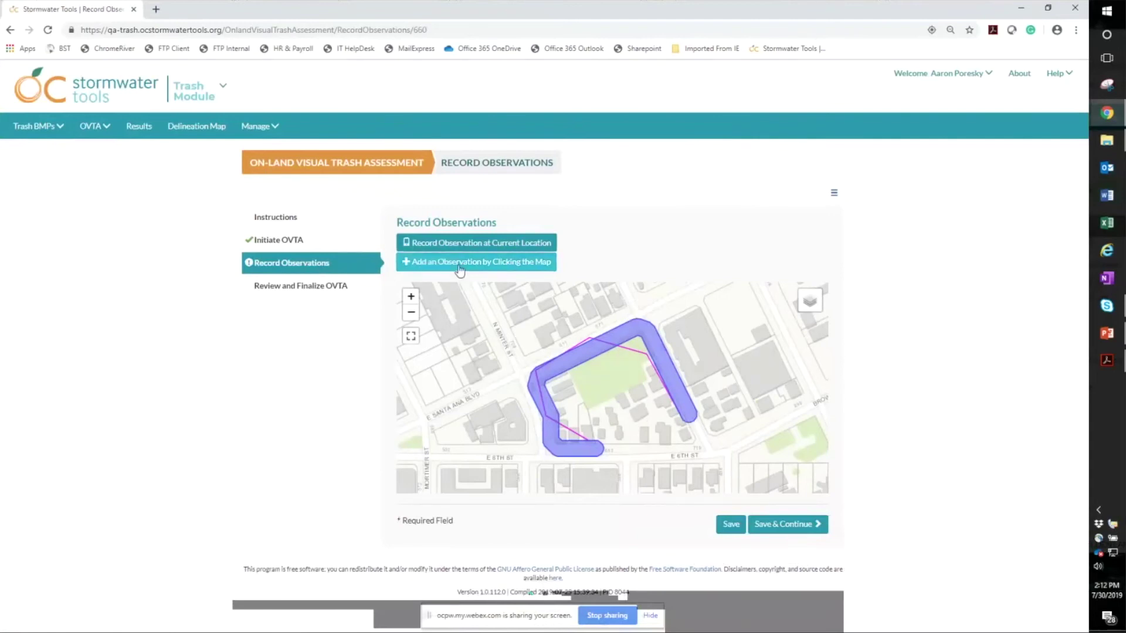
Step: Add five observations on the map along the existing assessment strip, from its eastern end around to its end on E 6th St
left_click(683, 406)
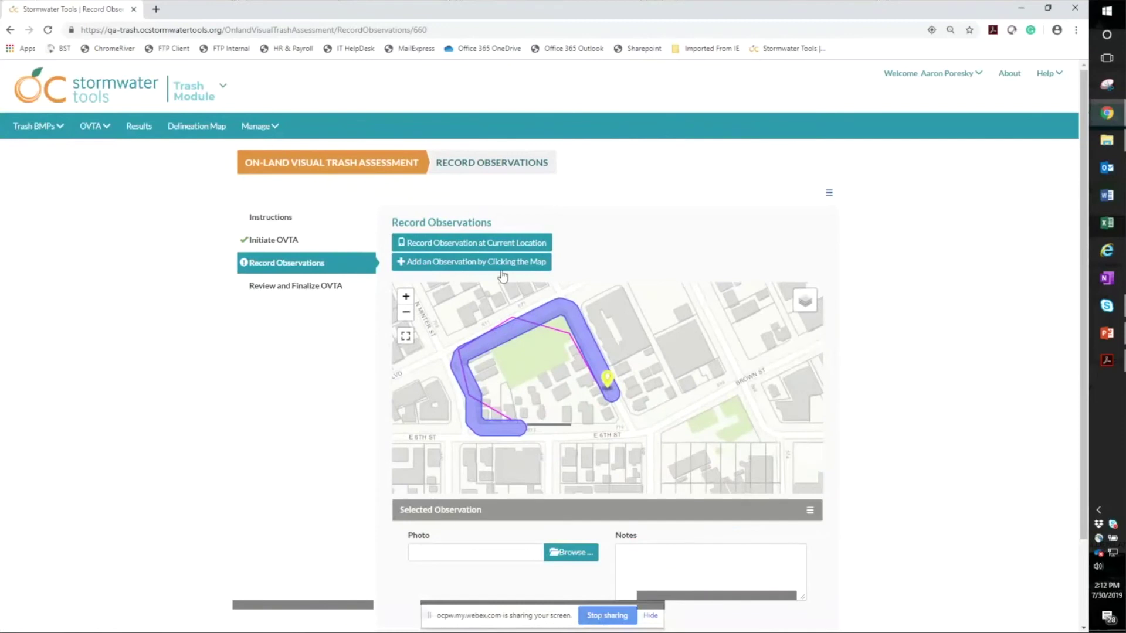
left_click(571, 310)
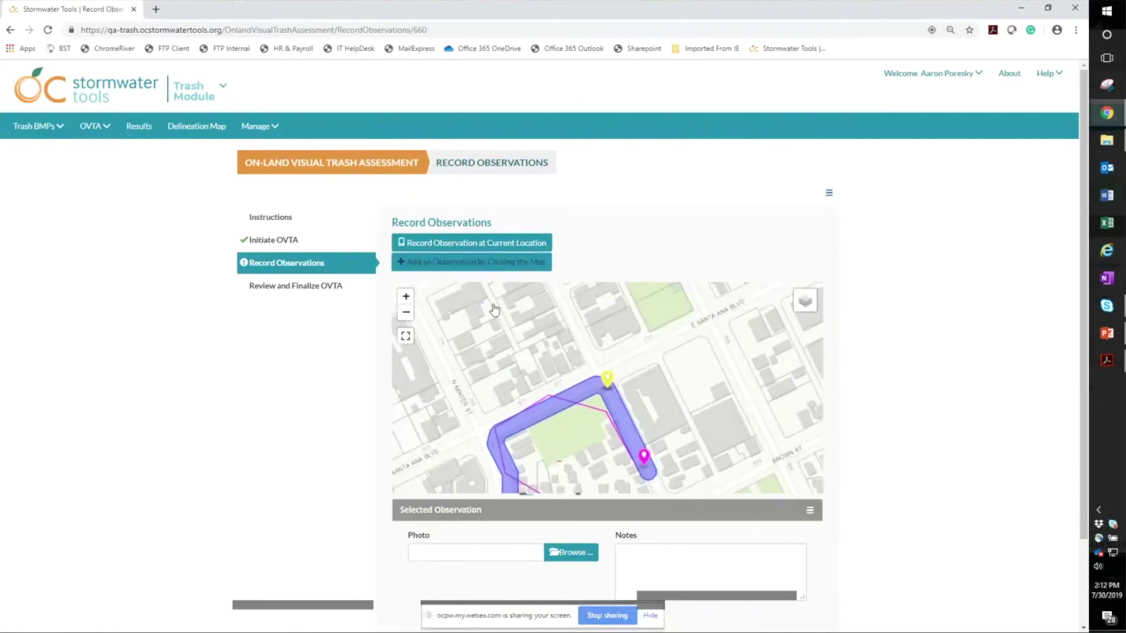
left_click(504, 431)
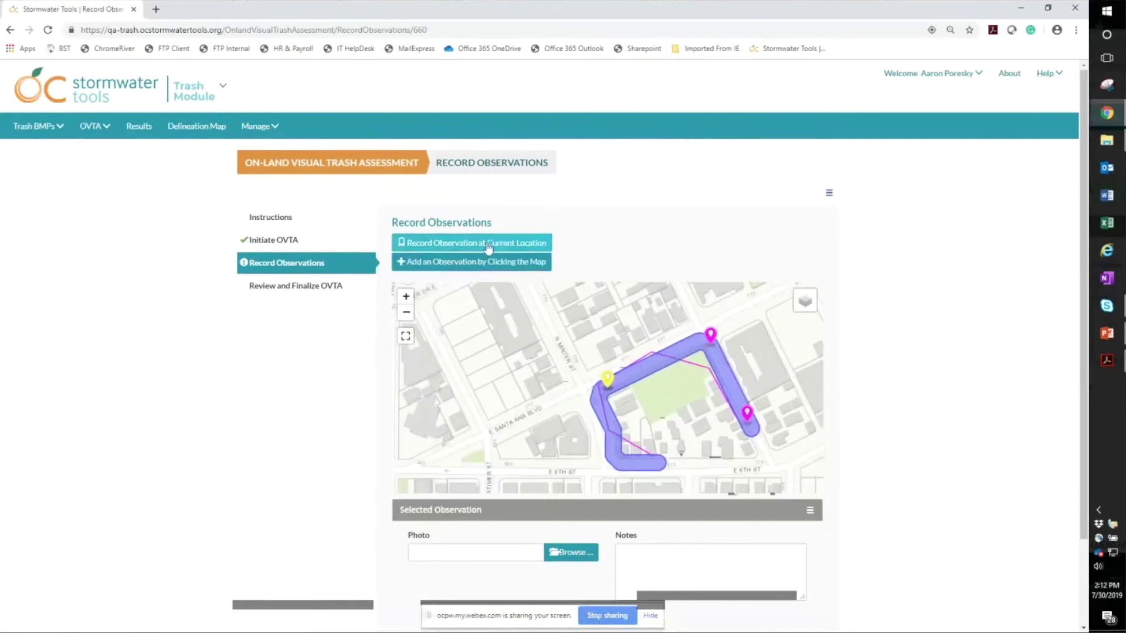
left_click(608, 427)
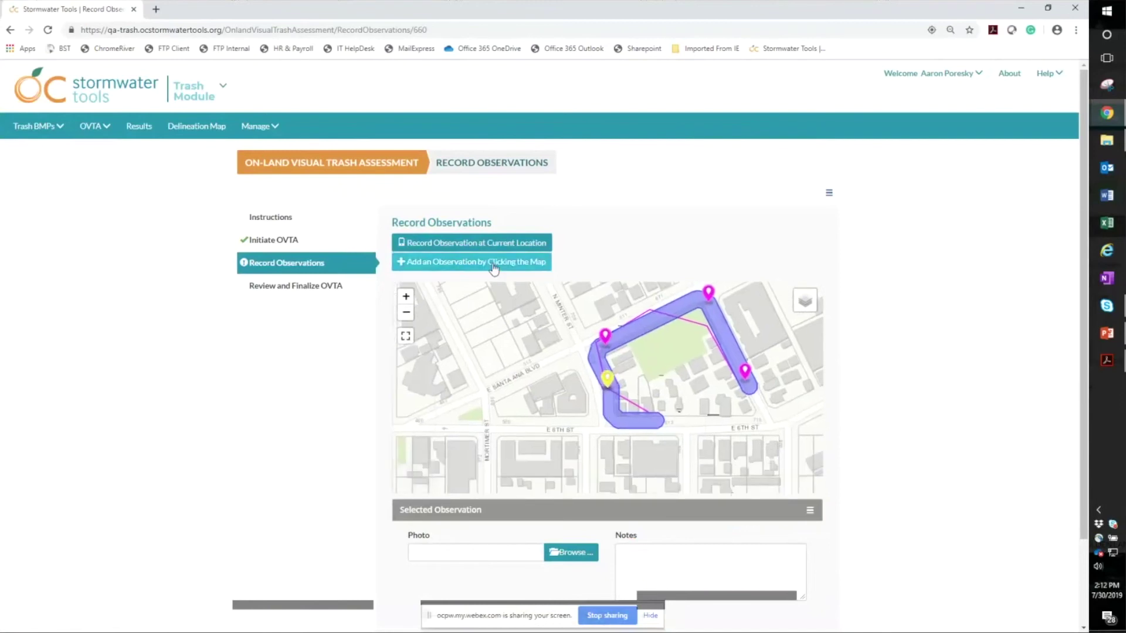
left_click(645, 413)
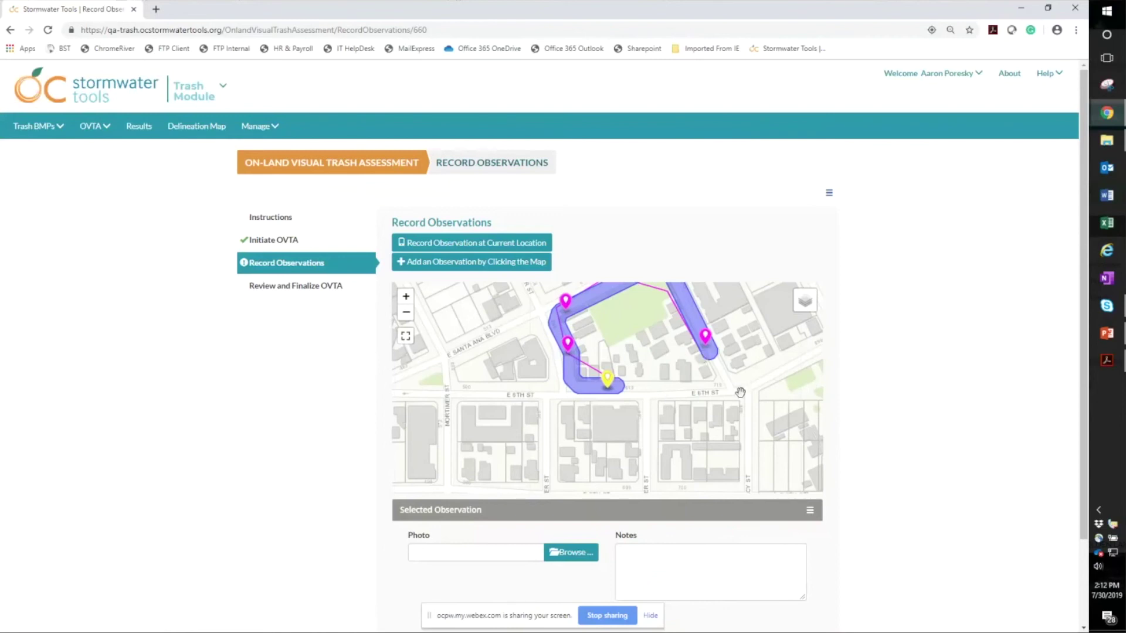
Step: Edit the location of the easternmost observation, moving it a short way northwest along the assessment strip
left_click(707, 339)
left_click(810, 512)
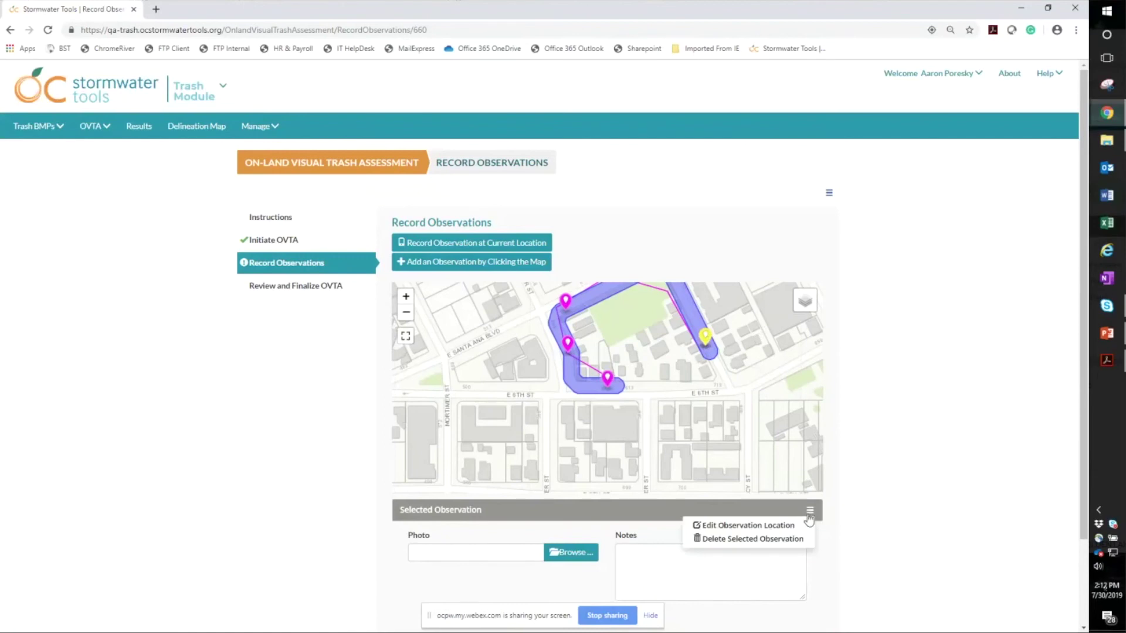
left_click(753, 525)
left_click(693, 322)
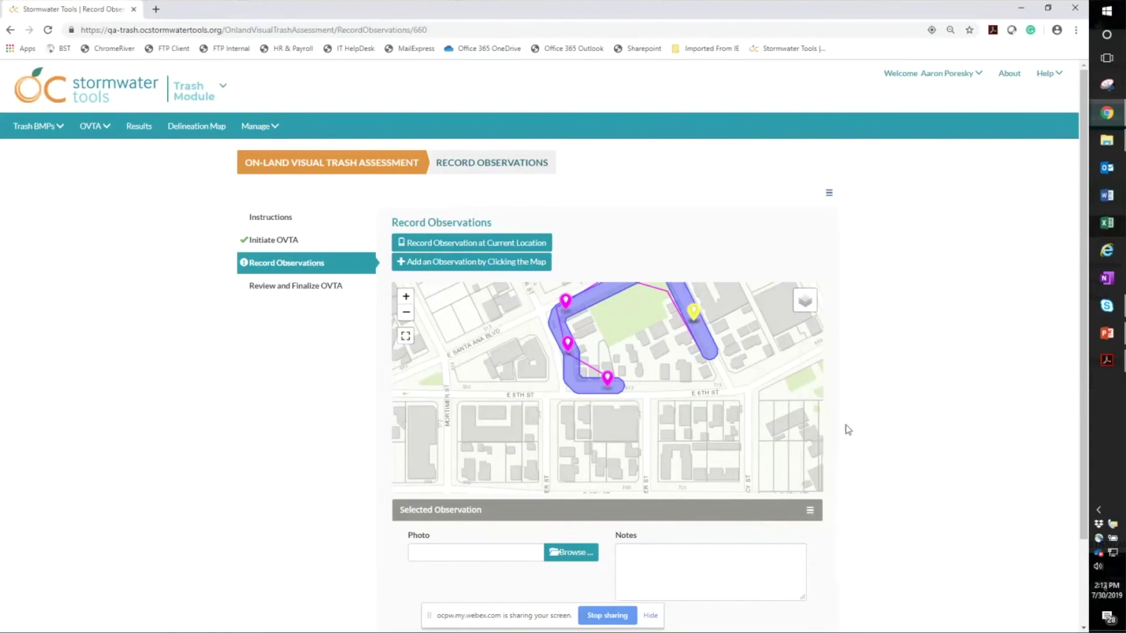
scroll(749, 423, "up", 1)
scroll(722, 426, "down", 2)
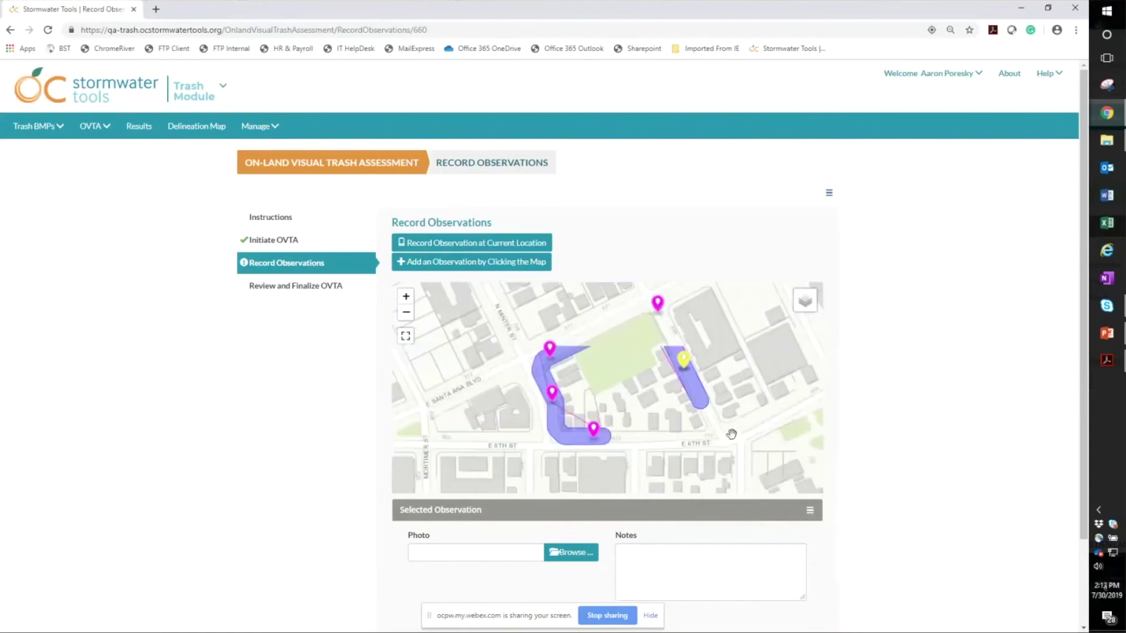
left_click_drag(740, 417, 730, 401)
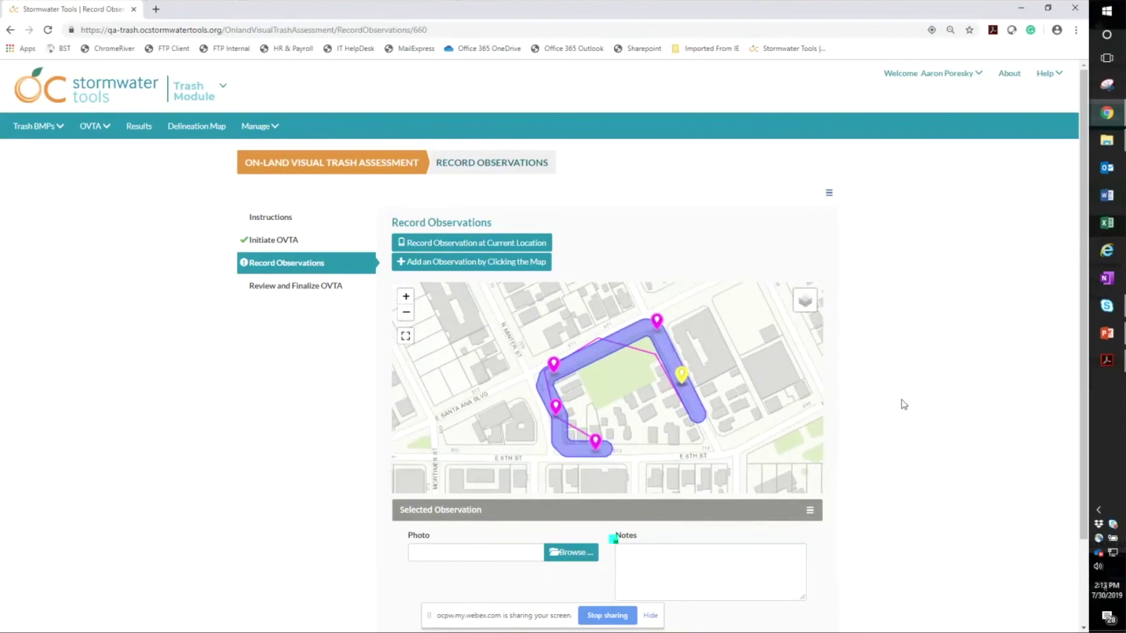
scroll(861, 258, "down", 1)
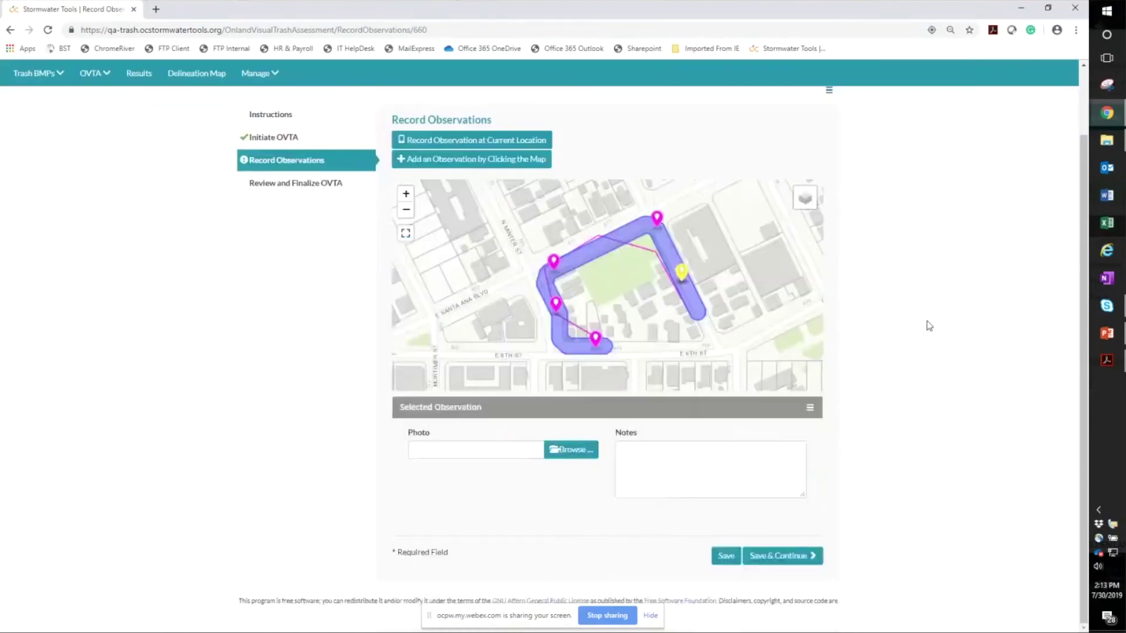
Step: Return to the Trash Module welcome page and switch to the training presentation in PowerPoint
scroll(941, 310, "up", 1)
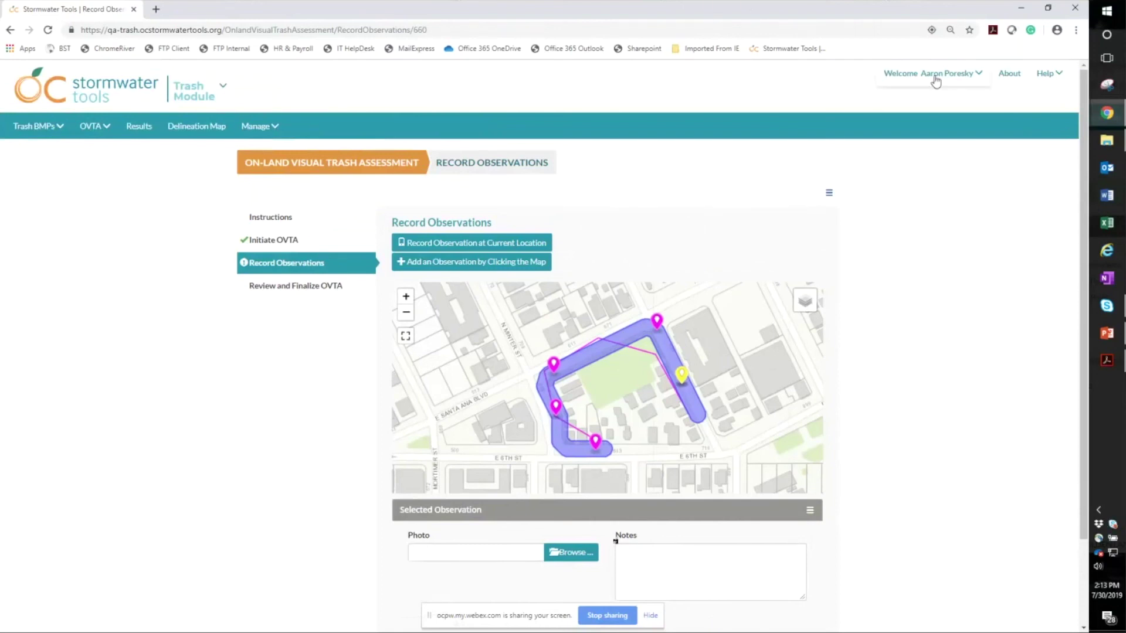
left_click(789, 48)
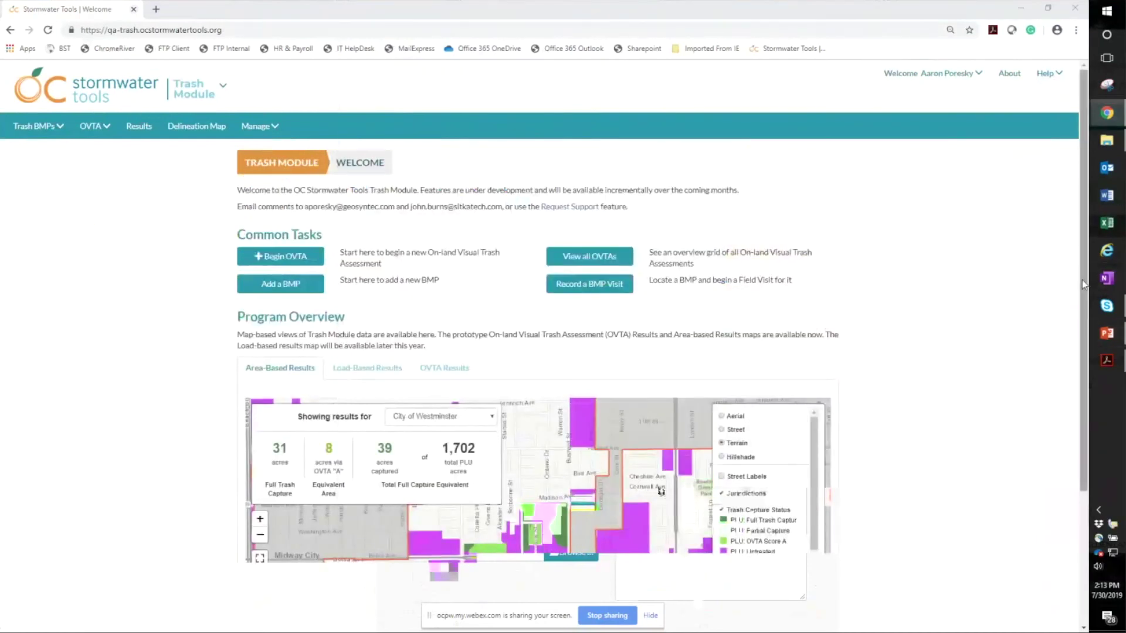
left_click(1106, 333)
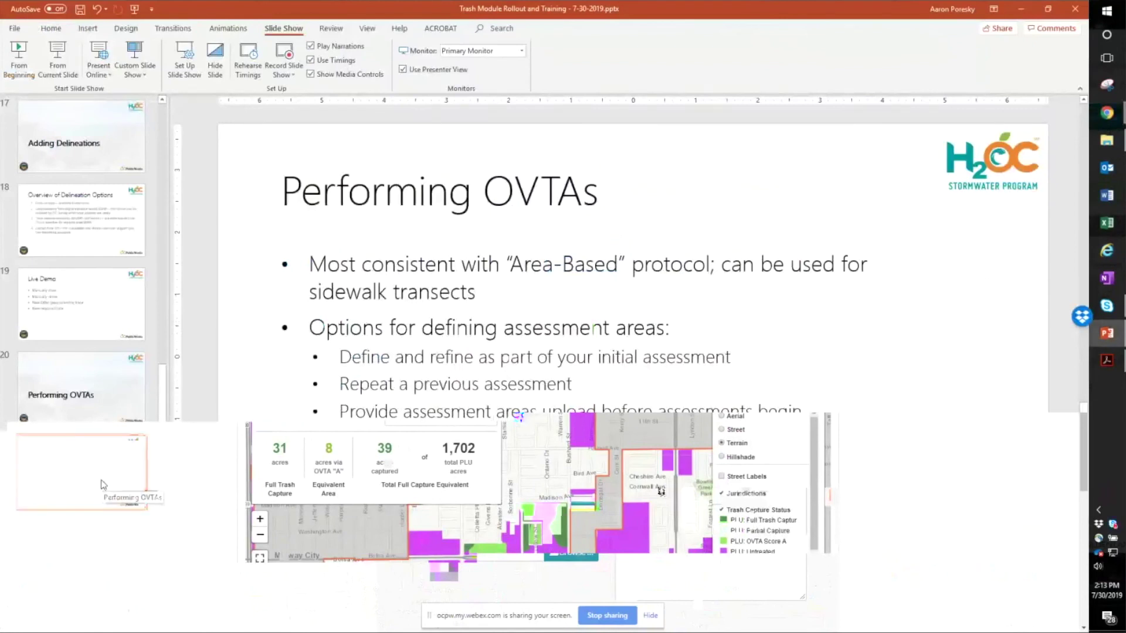